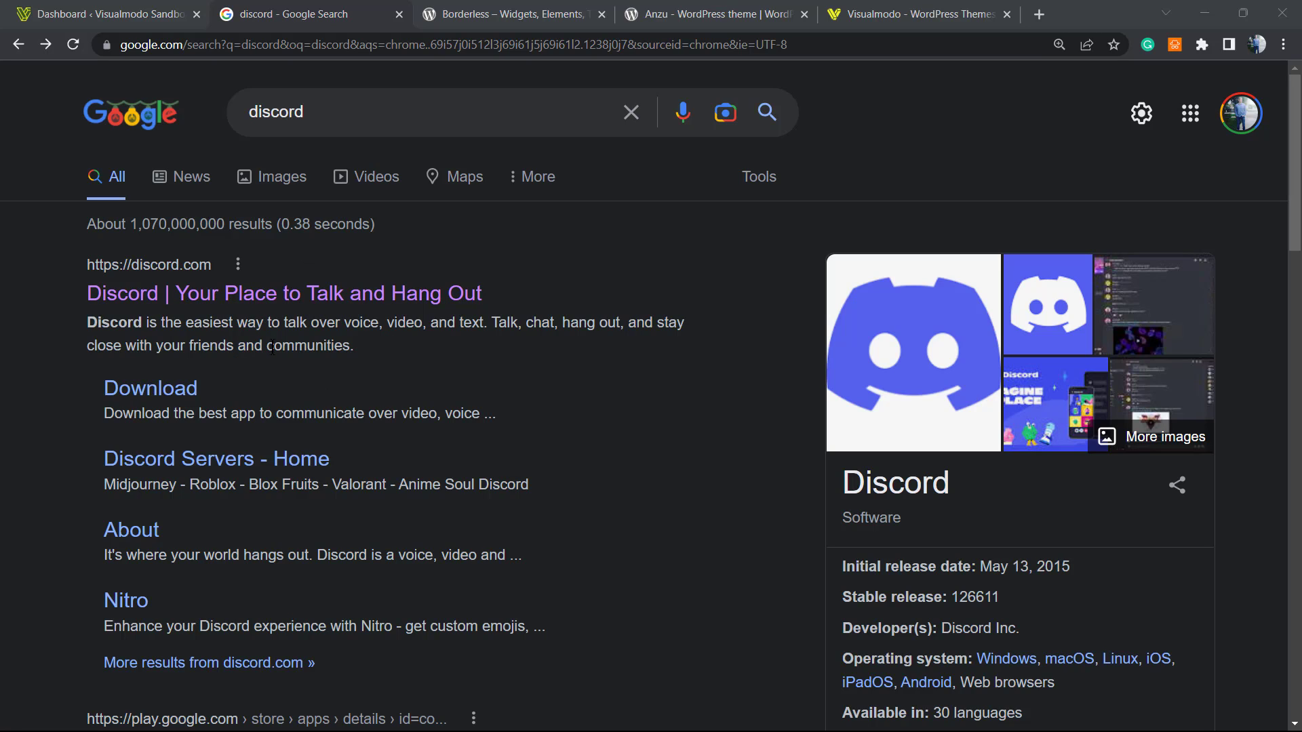
Step: Start Discord in the browser from discord.com with the username 'Visualmodo'
left_click(271, 294)
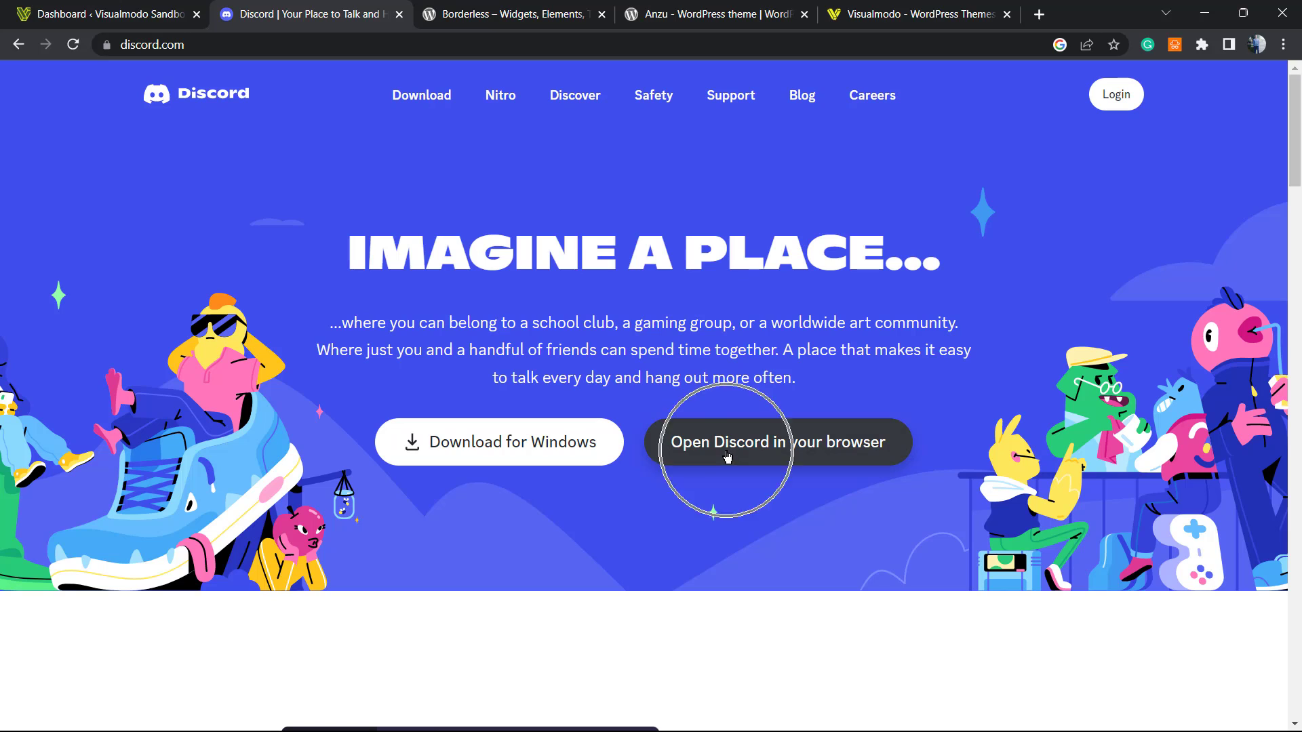
left_click(705, 445)
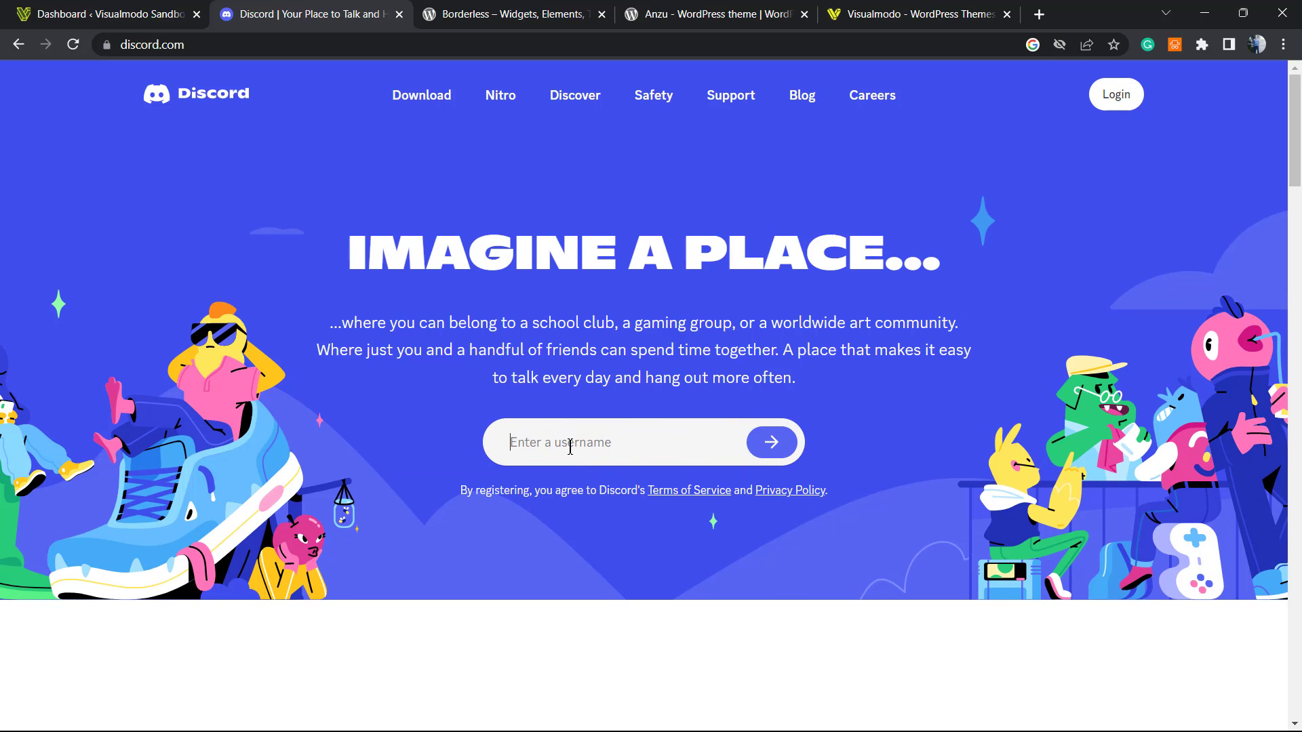
type("Visualmodo")
key("Return")
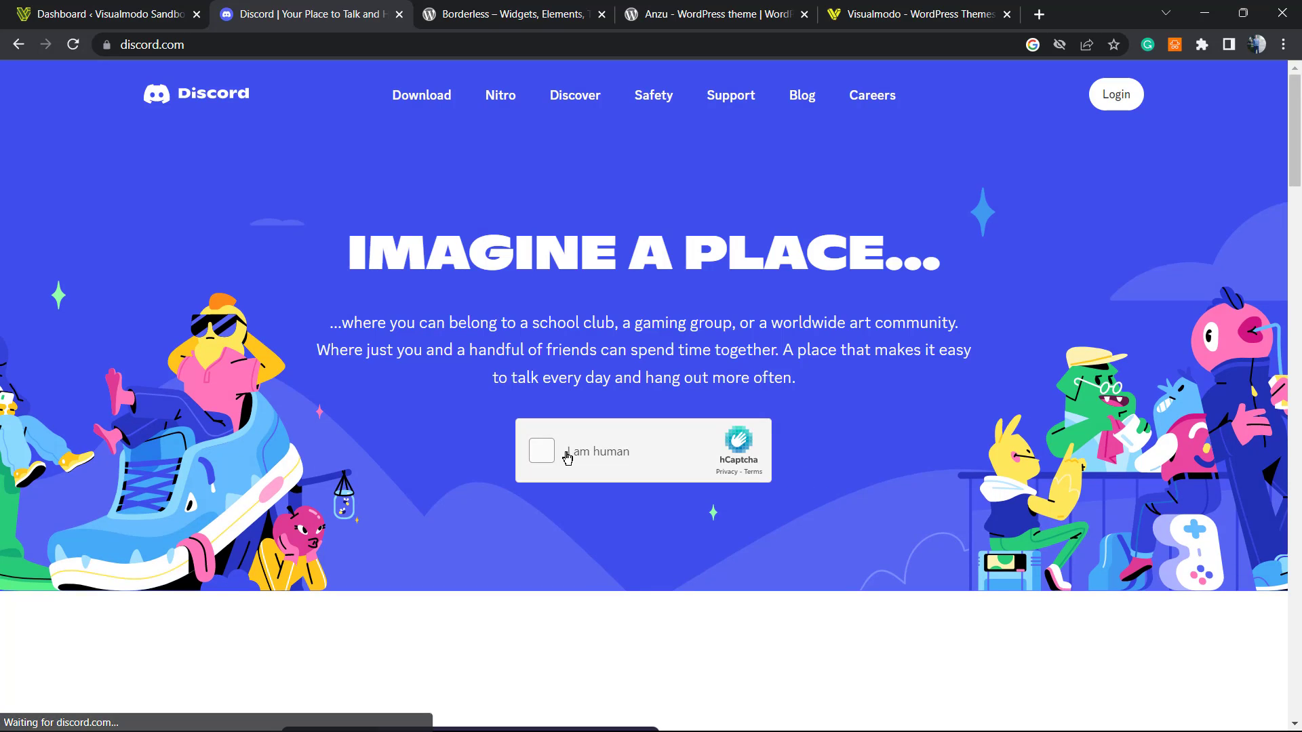
Step: Pass the hCaptcha check by marking the four hedgehog-on-rocks images and verifying
left_click(568, 464)
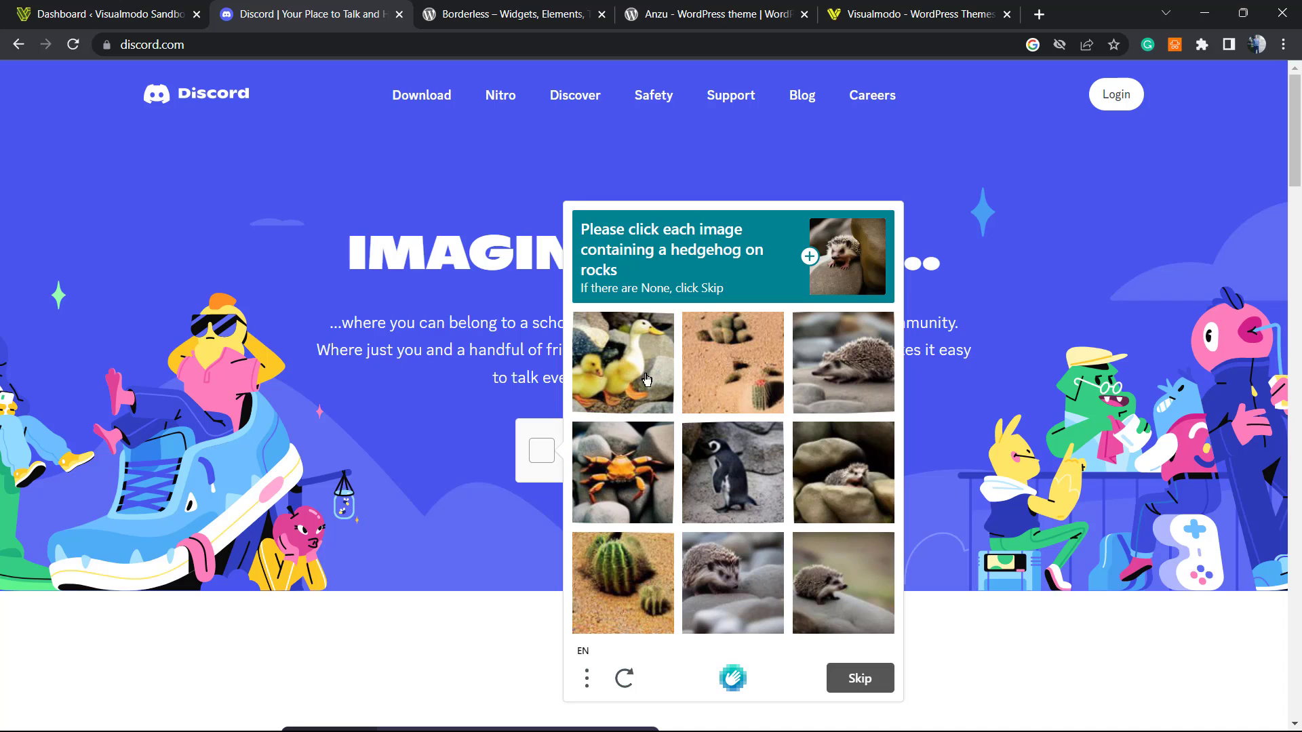
left_click(837, 378)
left_click(846, 478)
left_click(728, 567)
left_click(825, 604)
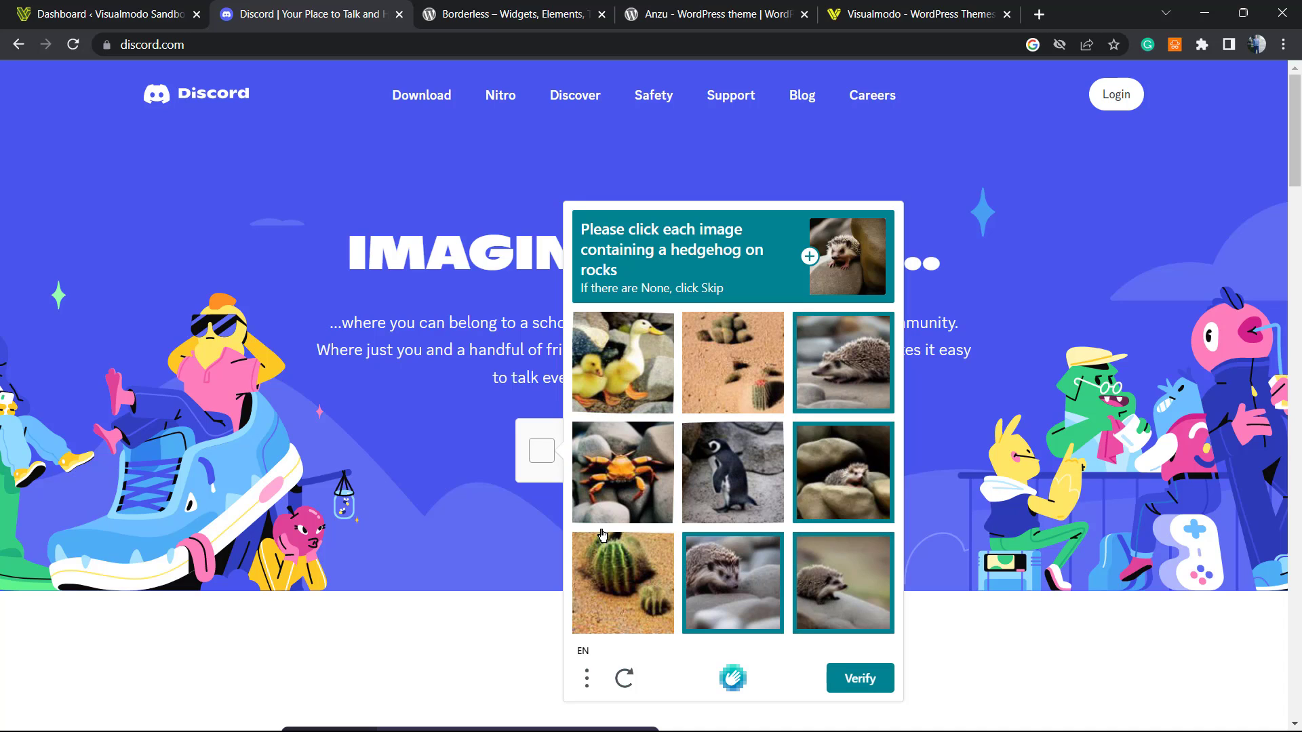
left_click(836, 672)
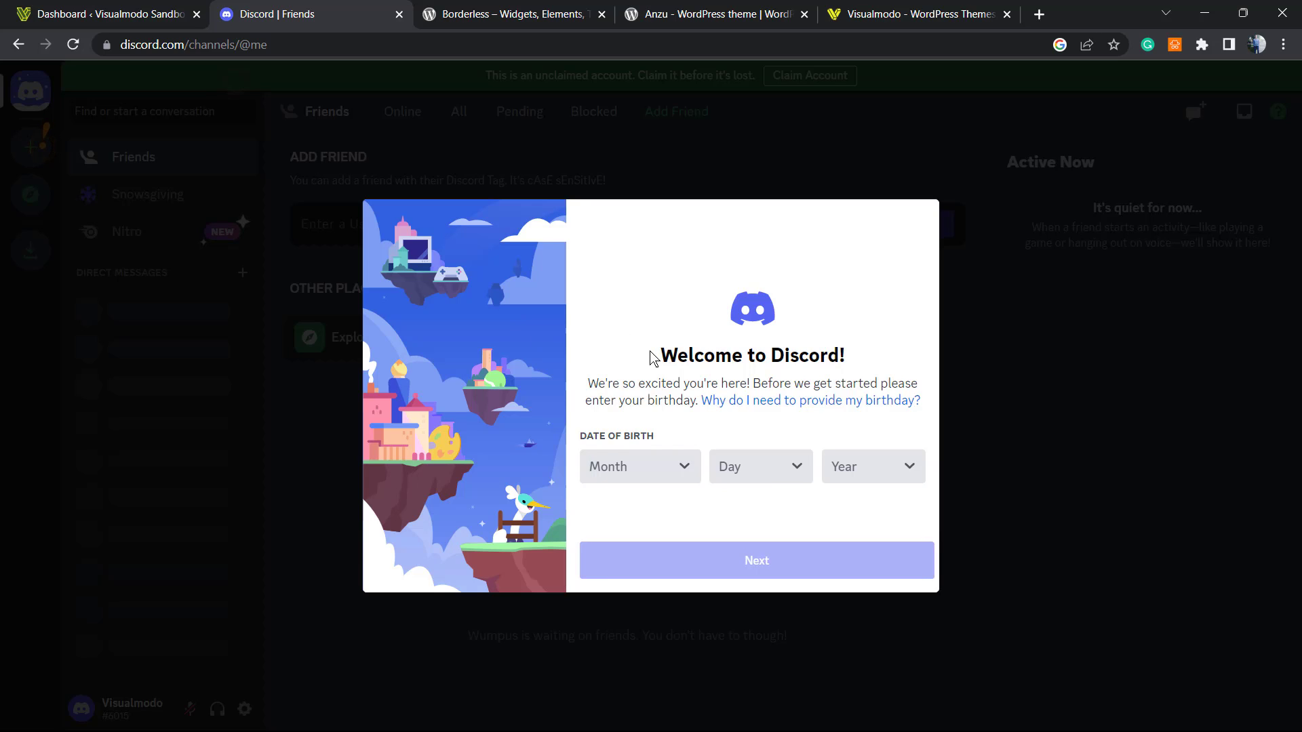
Step: Choose February, 1 and 2000 in the Month, Day and Year fields and continue
left_click(656, 461)
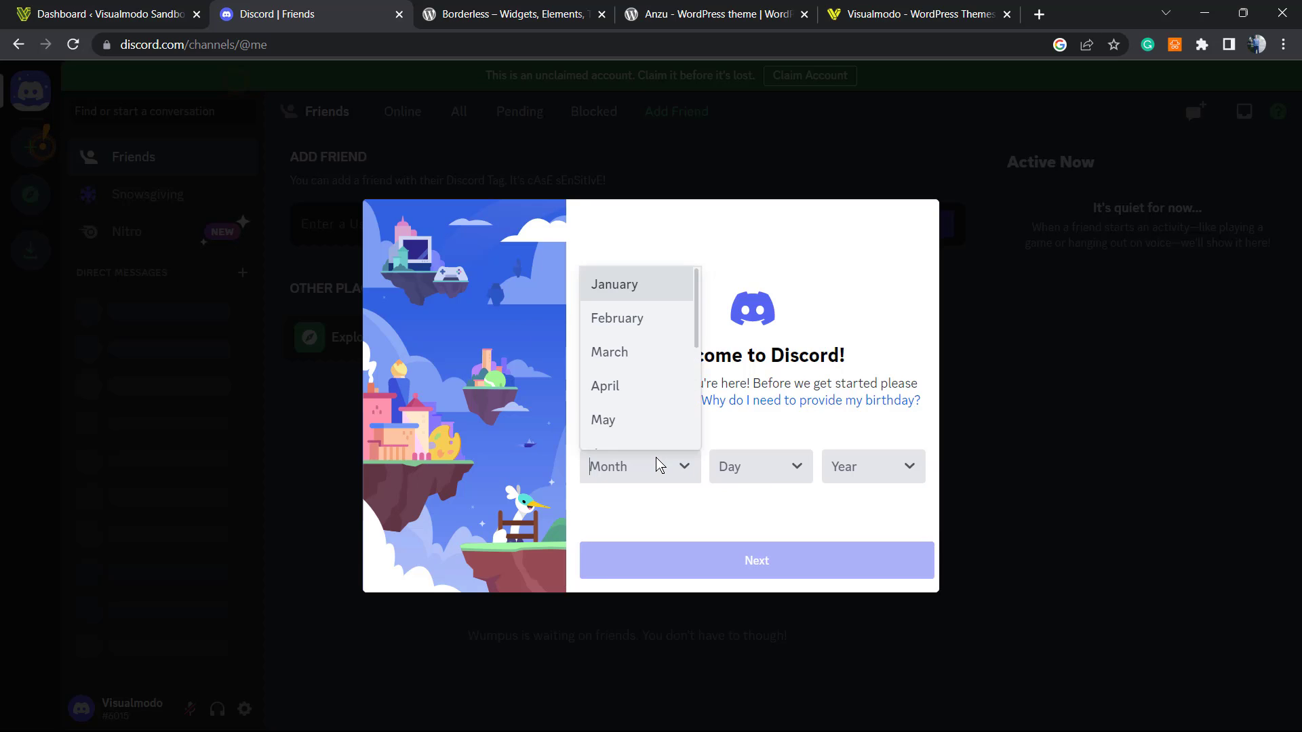
left_click(614, 315)
left_click(738, 465)
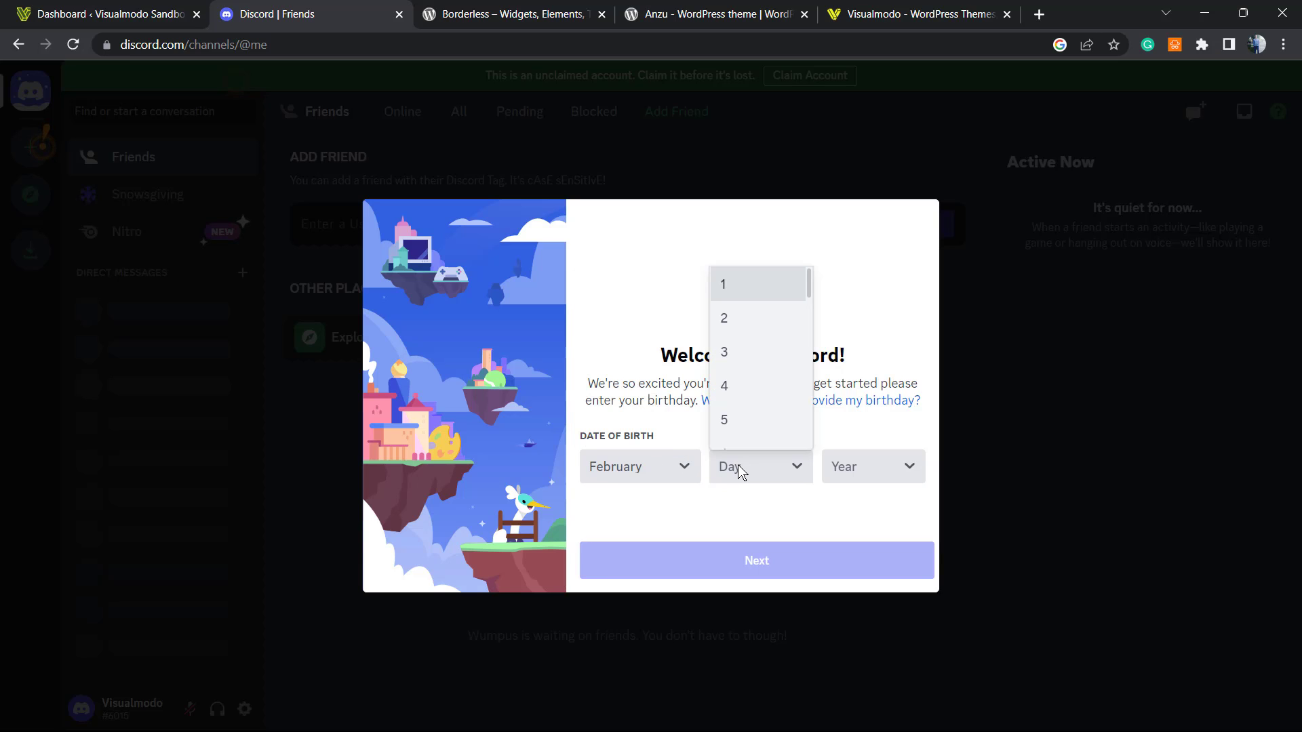
left_click(781, 295)
left_click(889, 467)
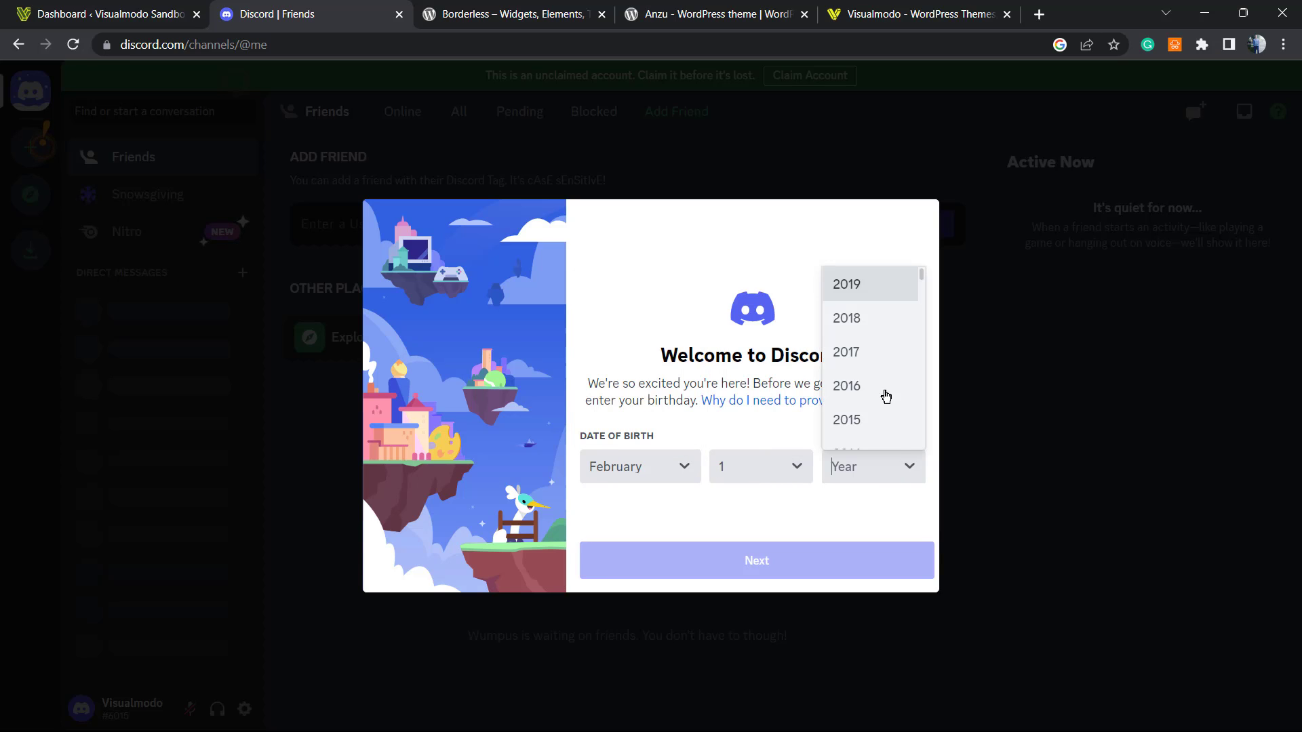
scroll(890, 367, "down", 1)
scroll(890, 368, "down", 2)
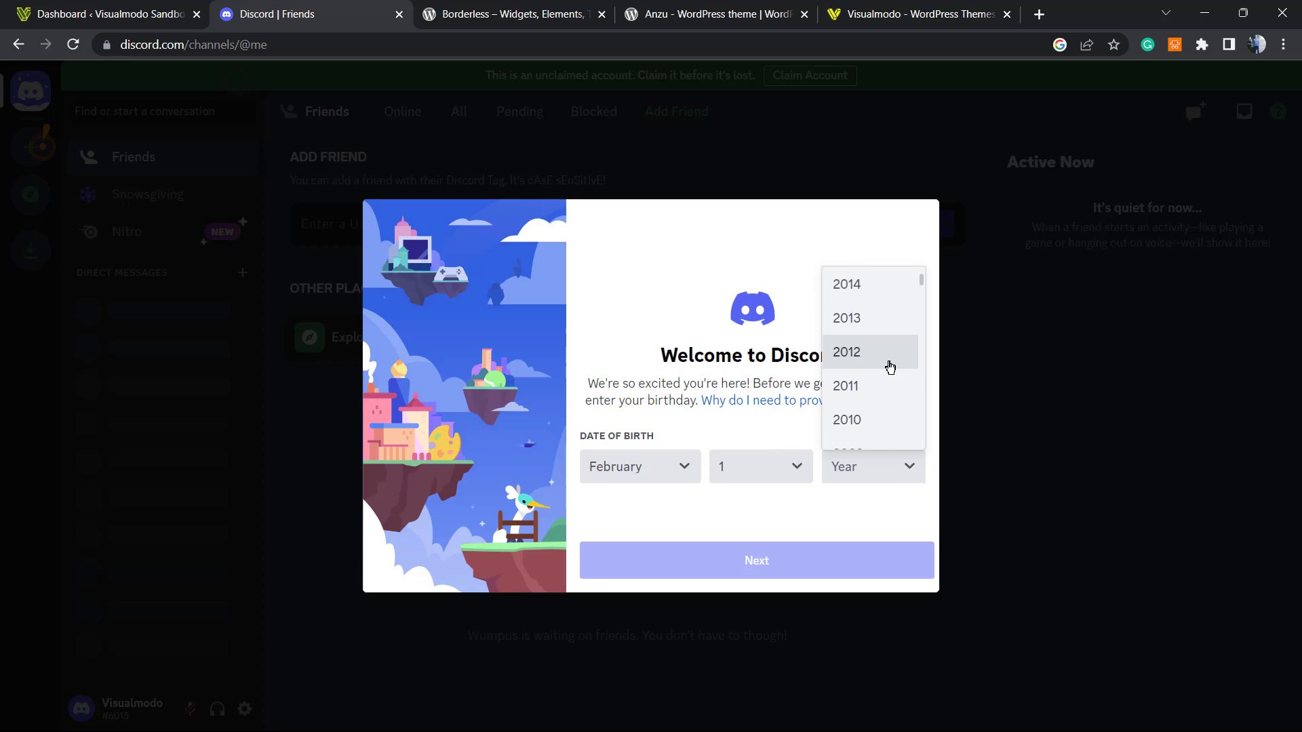
scroll(884, 375, "down", 2)
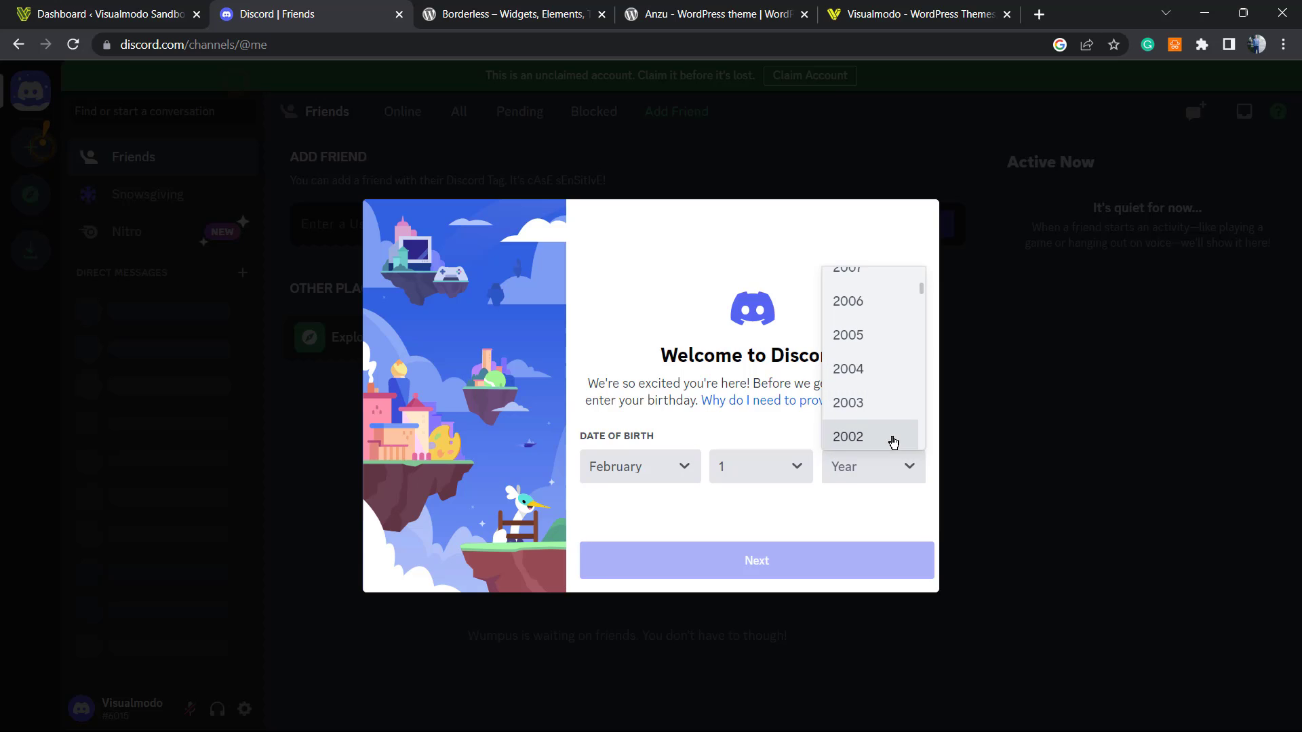
scroll(891, 440, "down", 1)
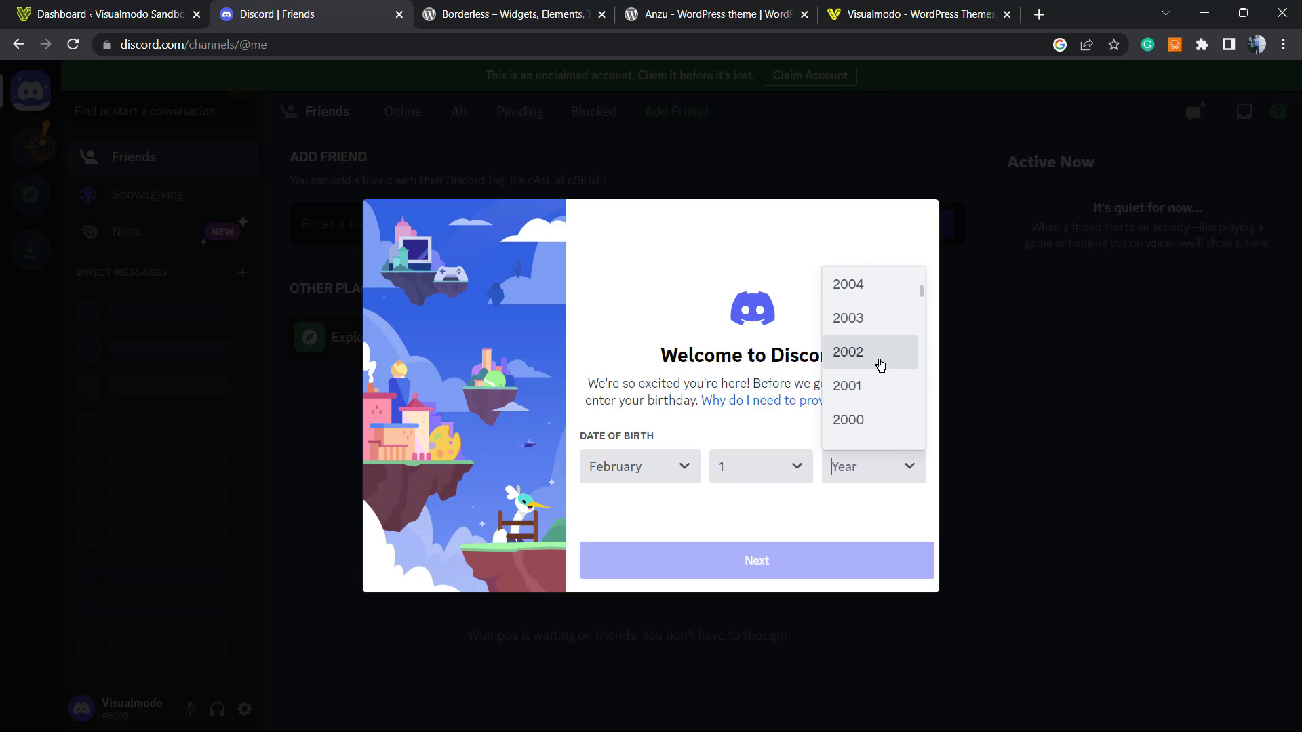
left_click(896, 418)
left_click(720, 560)
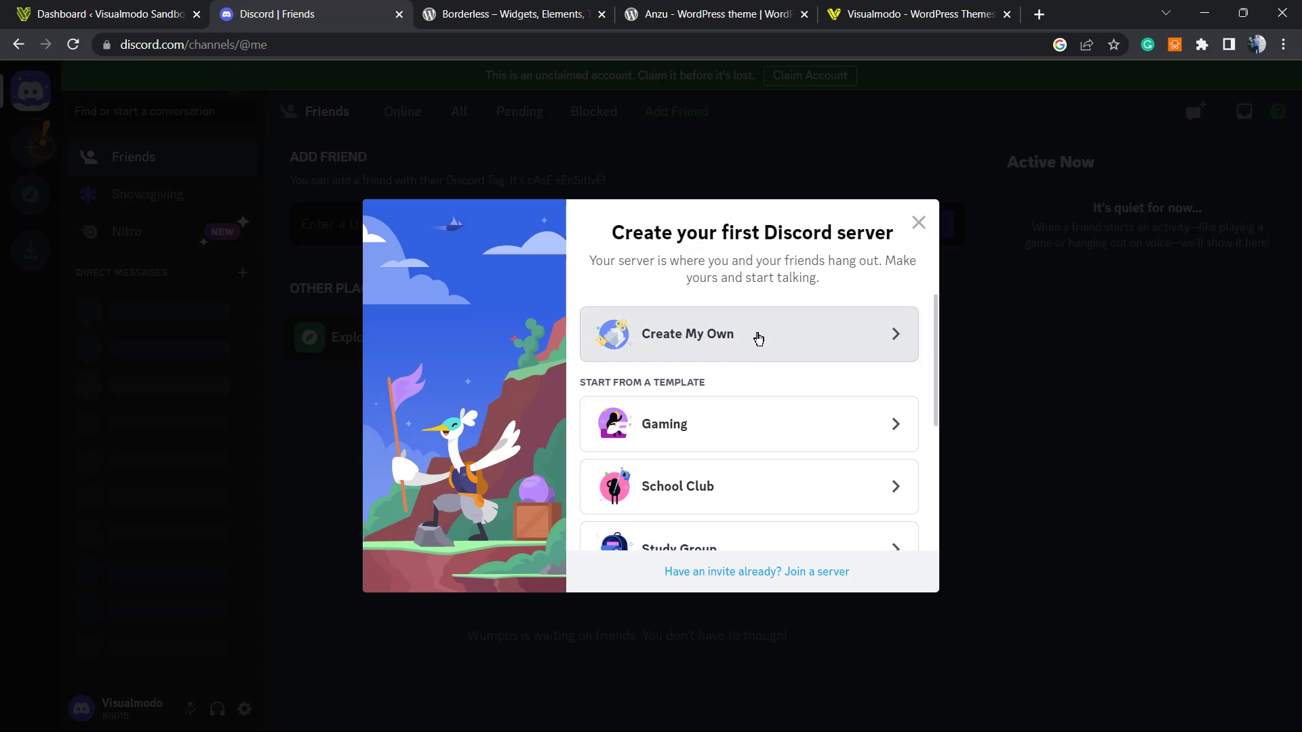
Step: Pick the Gaming server template and mark the server as 'For me and my friends'
scroll(779, 461, "down", 2)
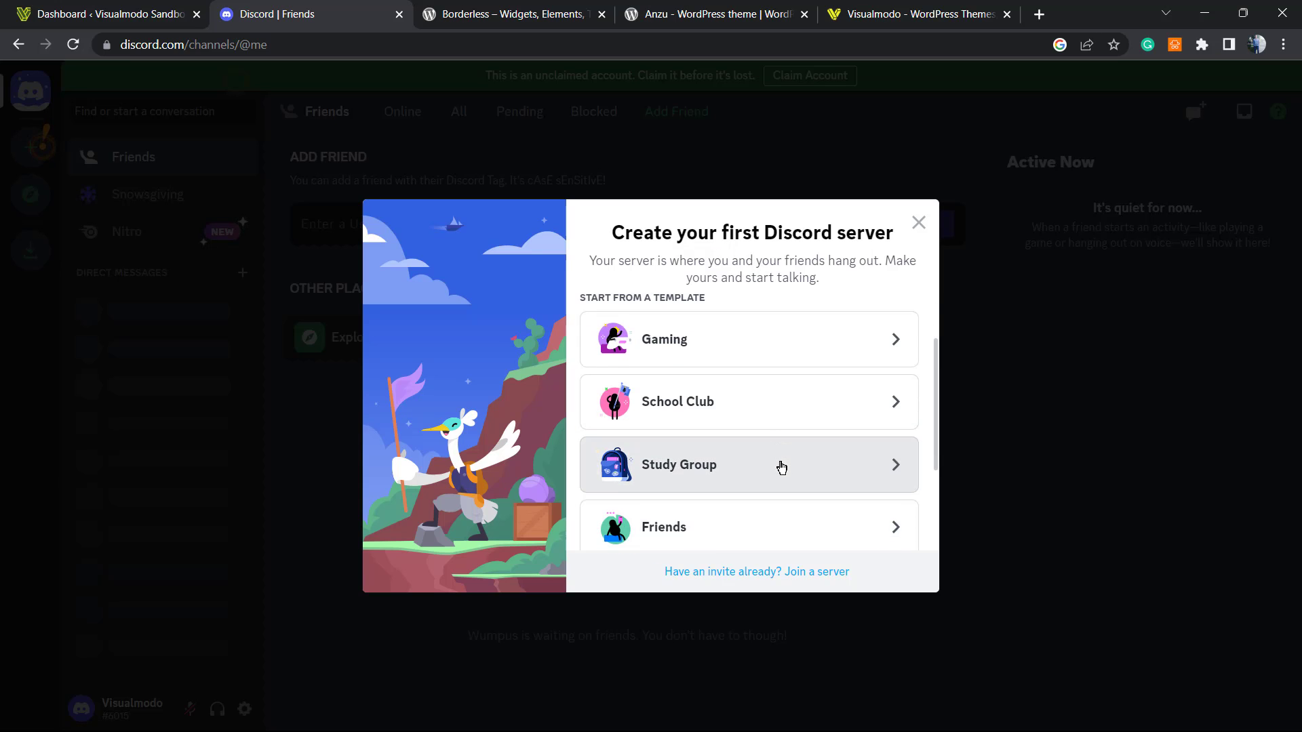
scroll(775, 465, "down", 2)
scroll(774, 465, "up", 4)
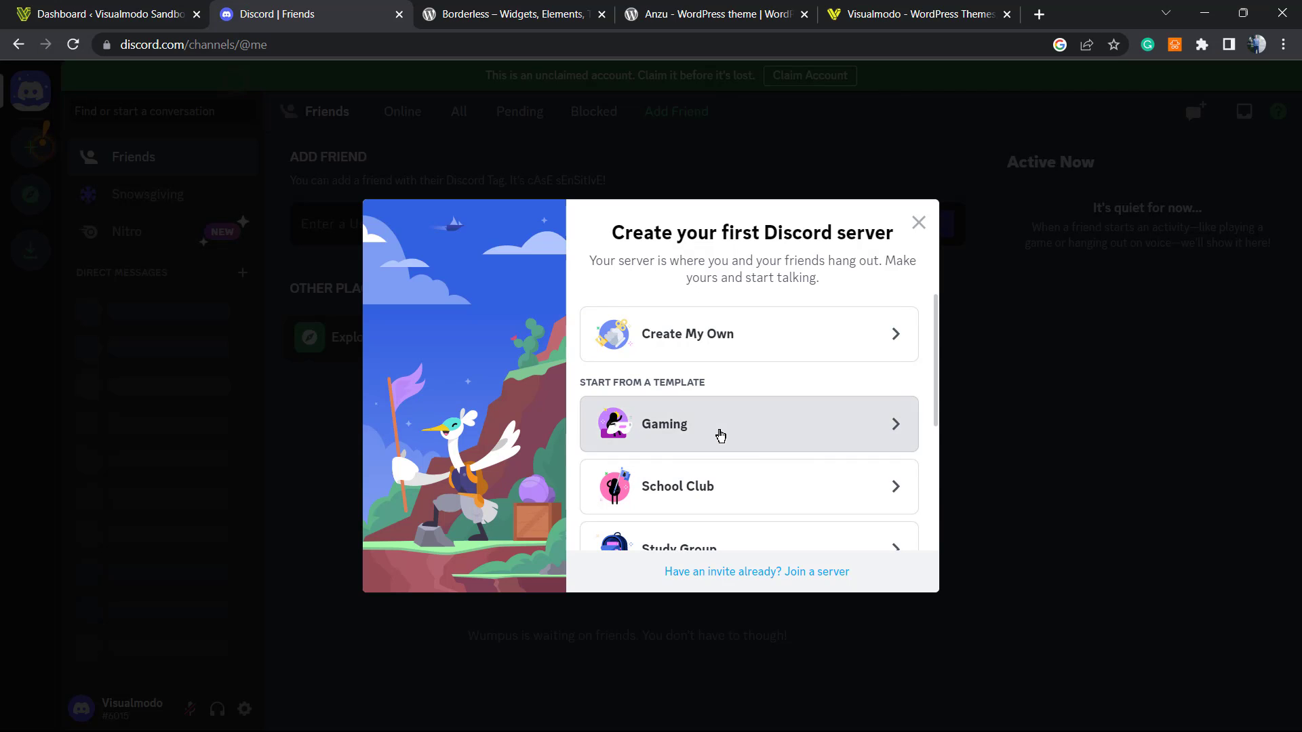
left_click(720, 435)
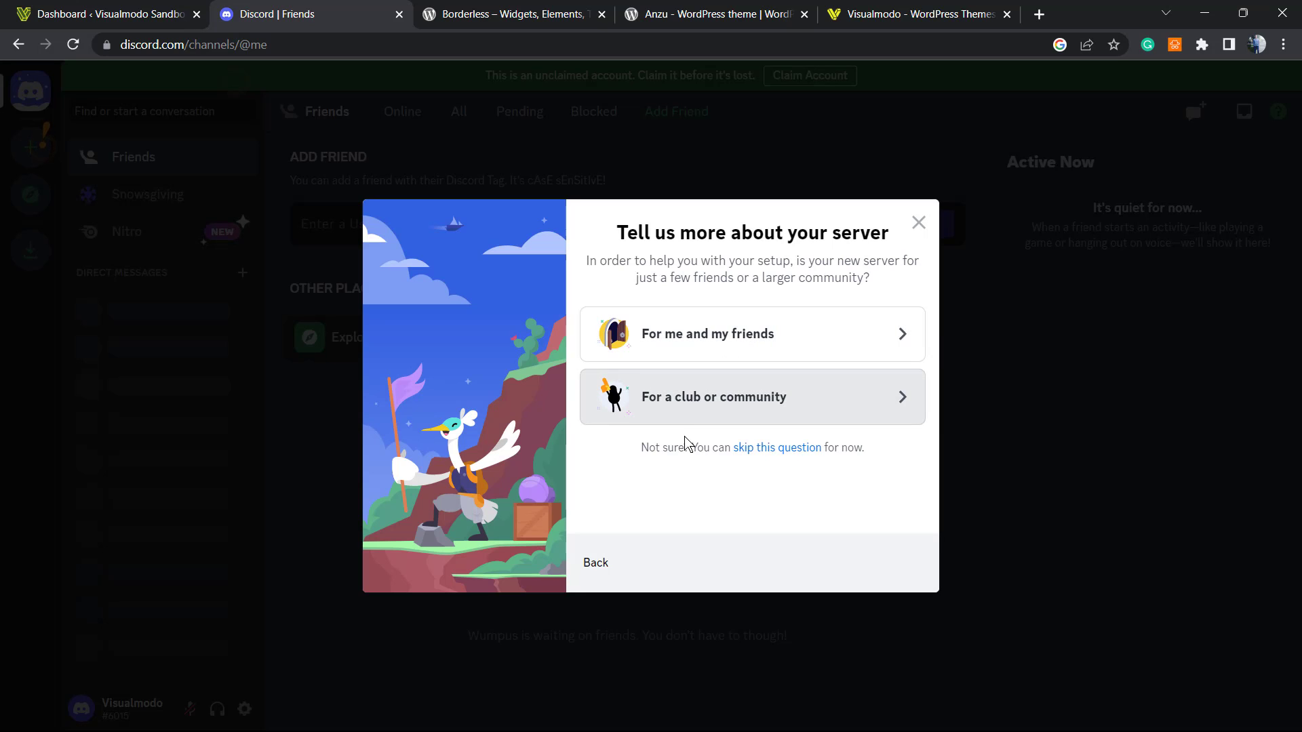
left_click(750, 335)
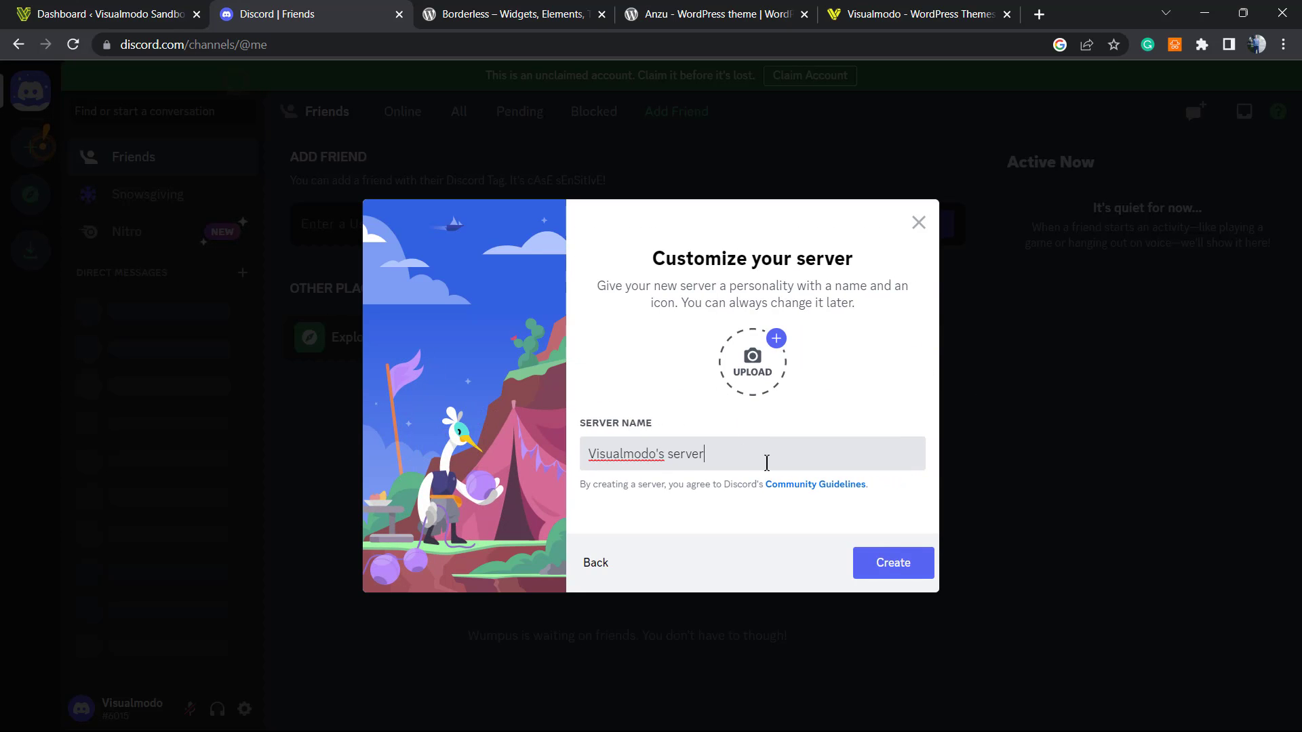
Step: Upload 'Logo Visualmodo New.png' from Imagens/Visualmodo as the server icon and create the server
left_click(749, 390)
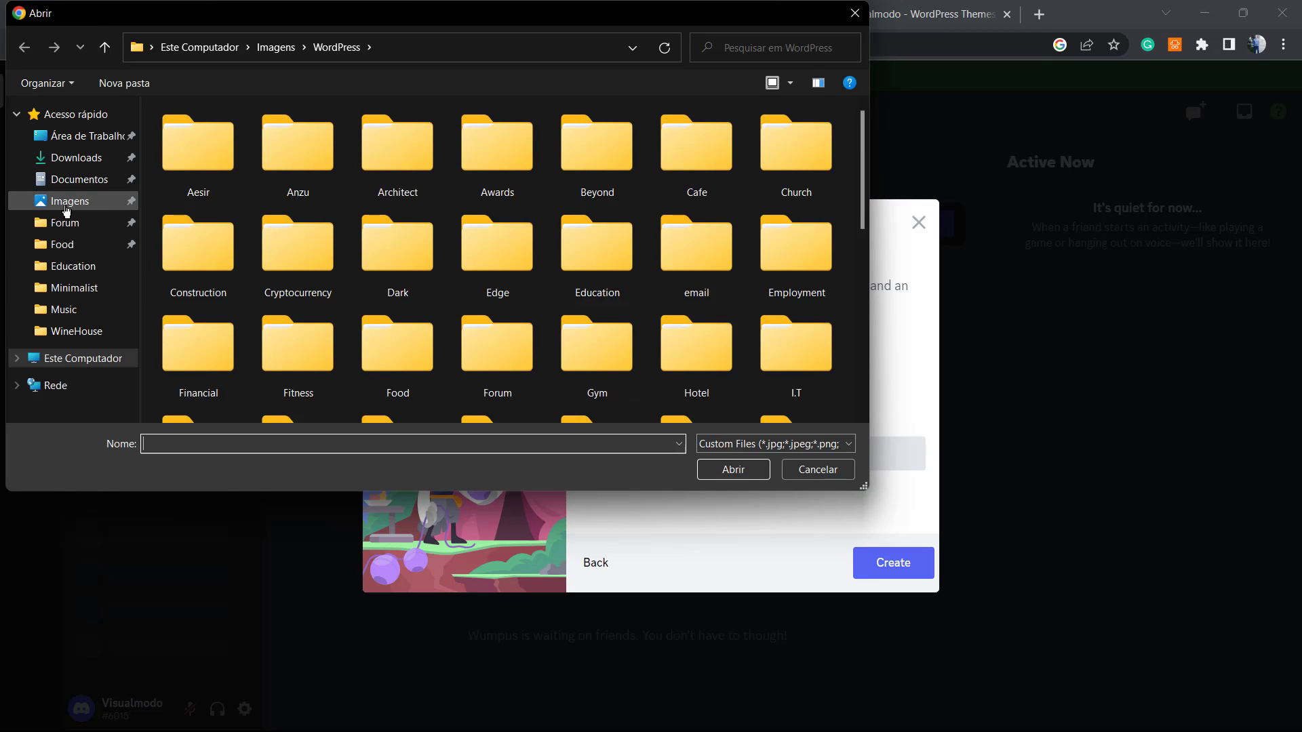
left_click(67, 204)
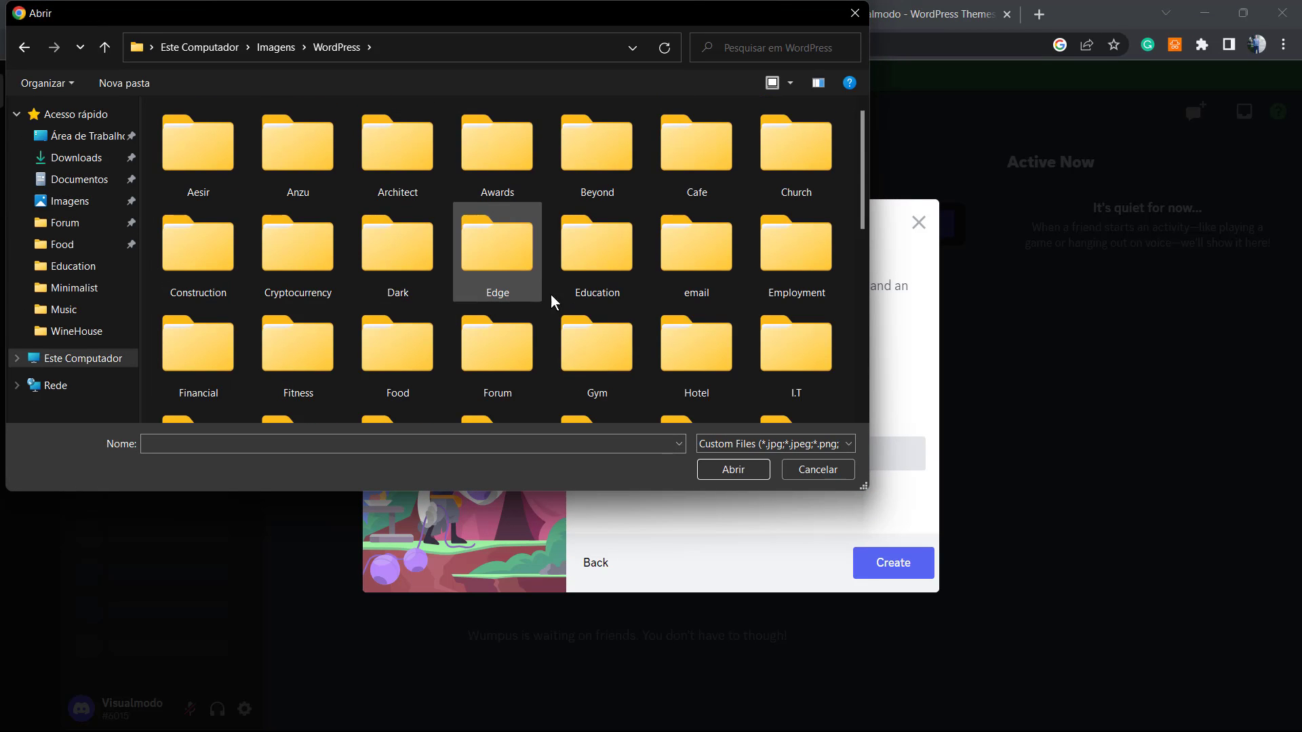
scroll(637, 319, "down", 5)
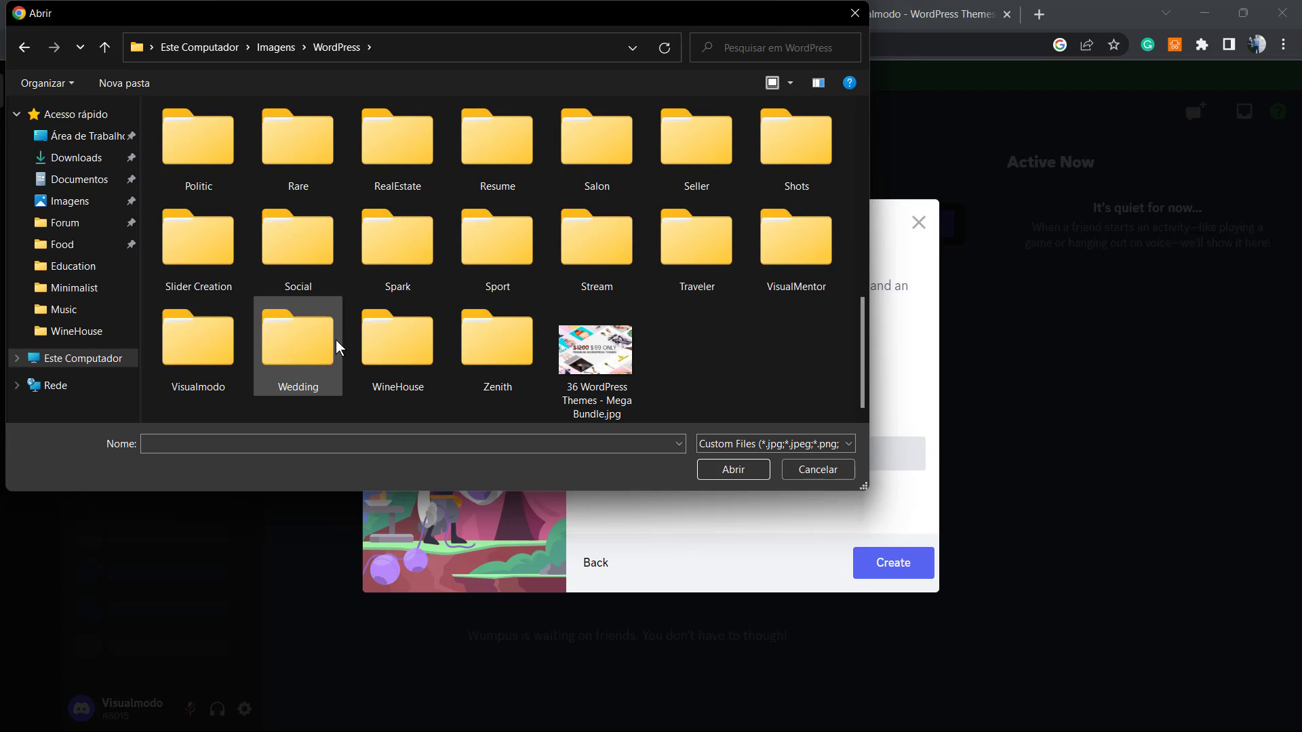
double_click(233, 347)
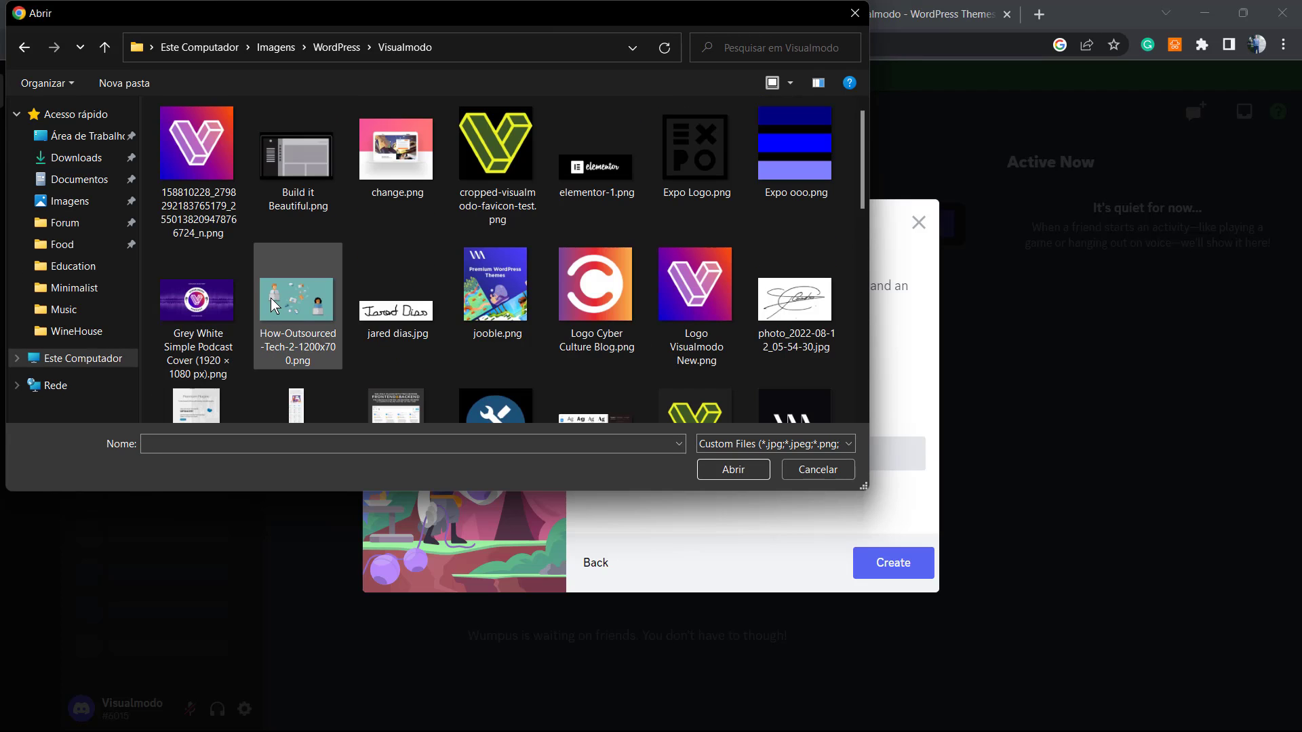
left_click(661, 287)
double_click(660, 288)
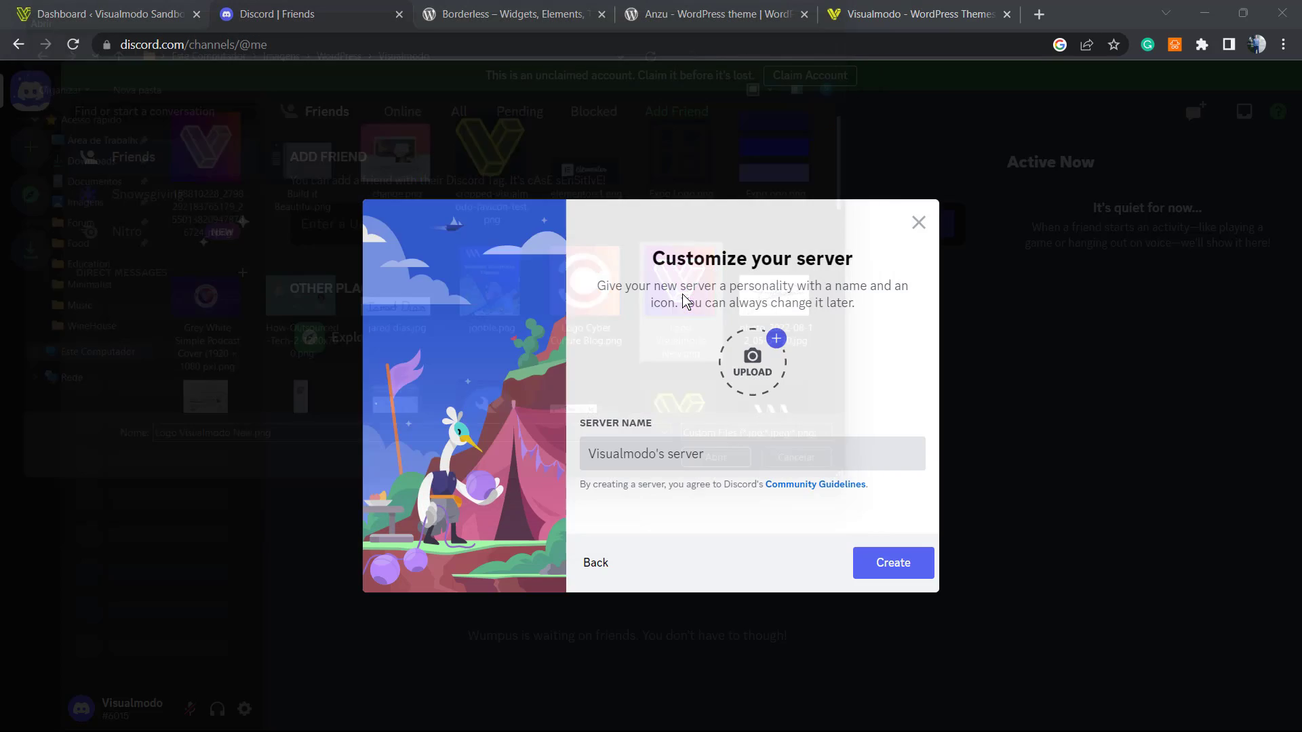
left_click(870, 571)
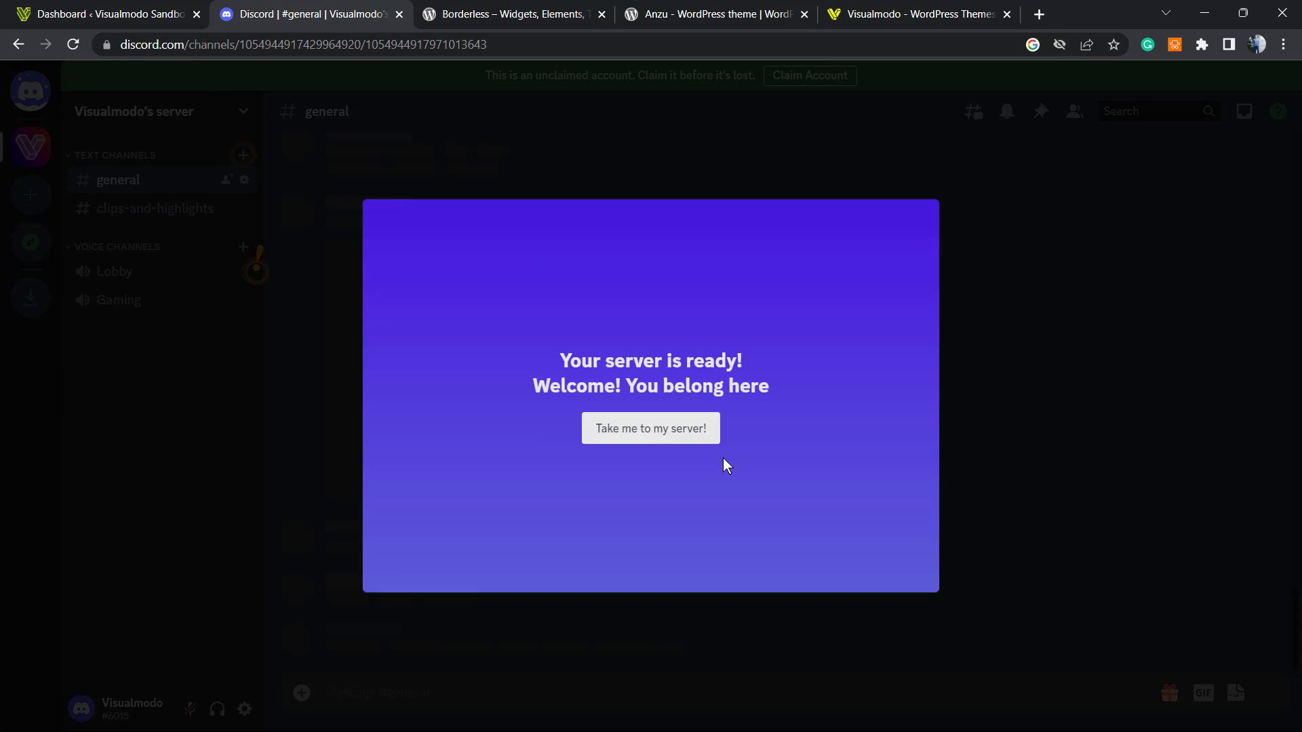
Step: Enter the new server, dismissing the App Directory and server-ready pop-ups
left_click(697, 437)
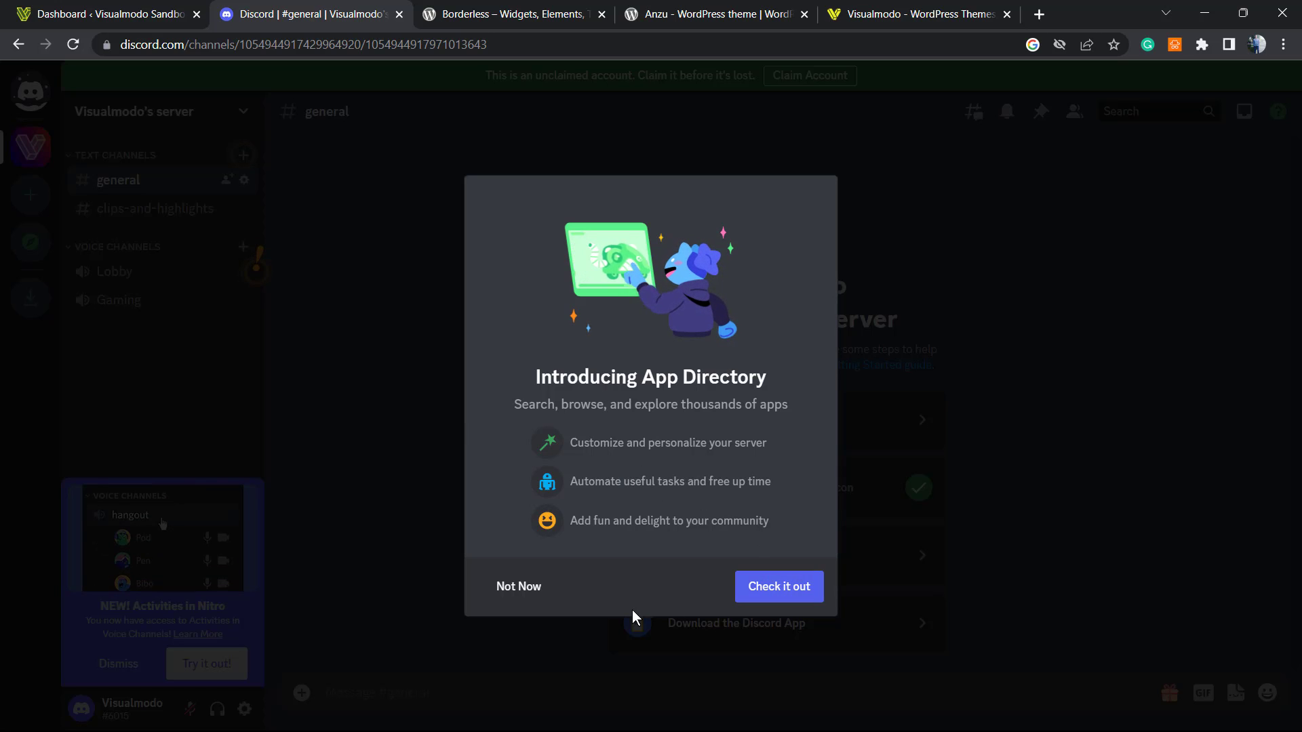
left_click(438, 399)
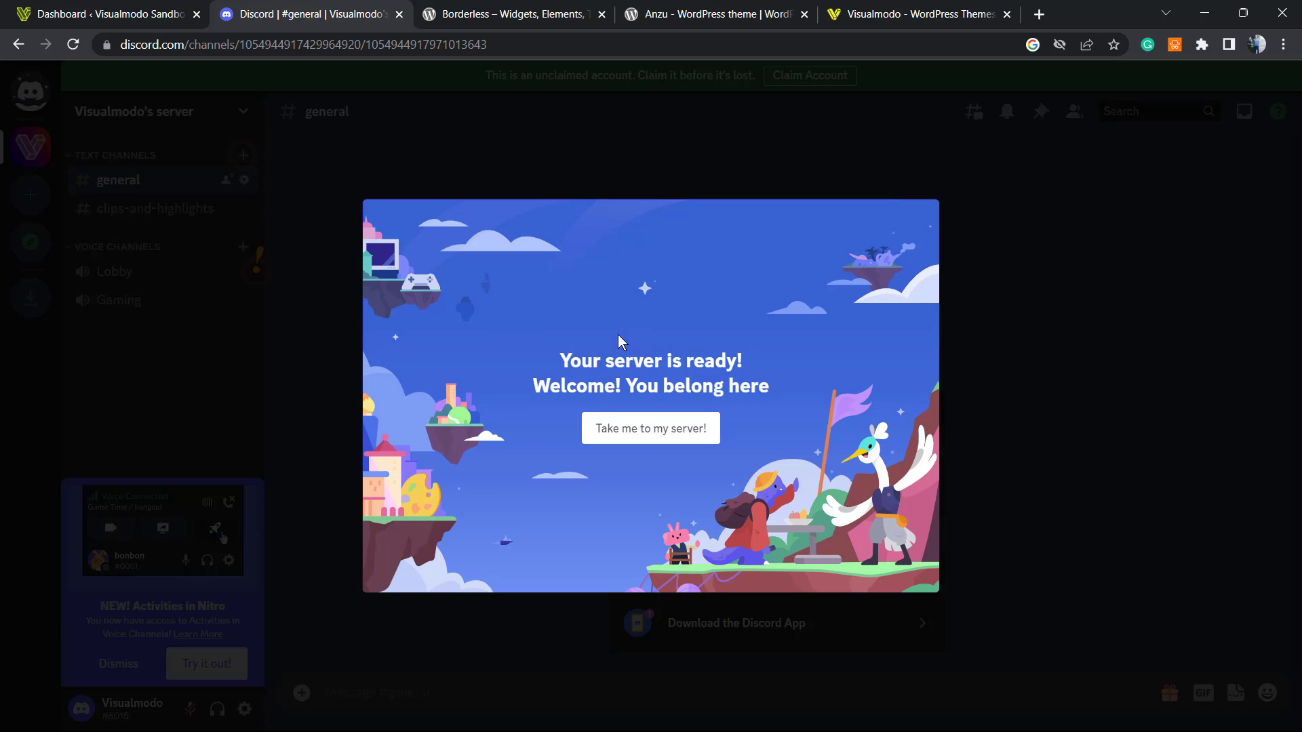
left_click(617, 433)
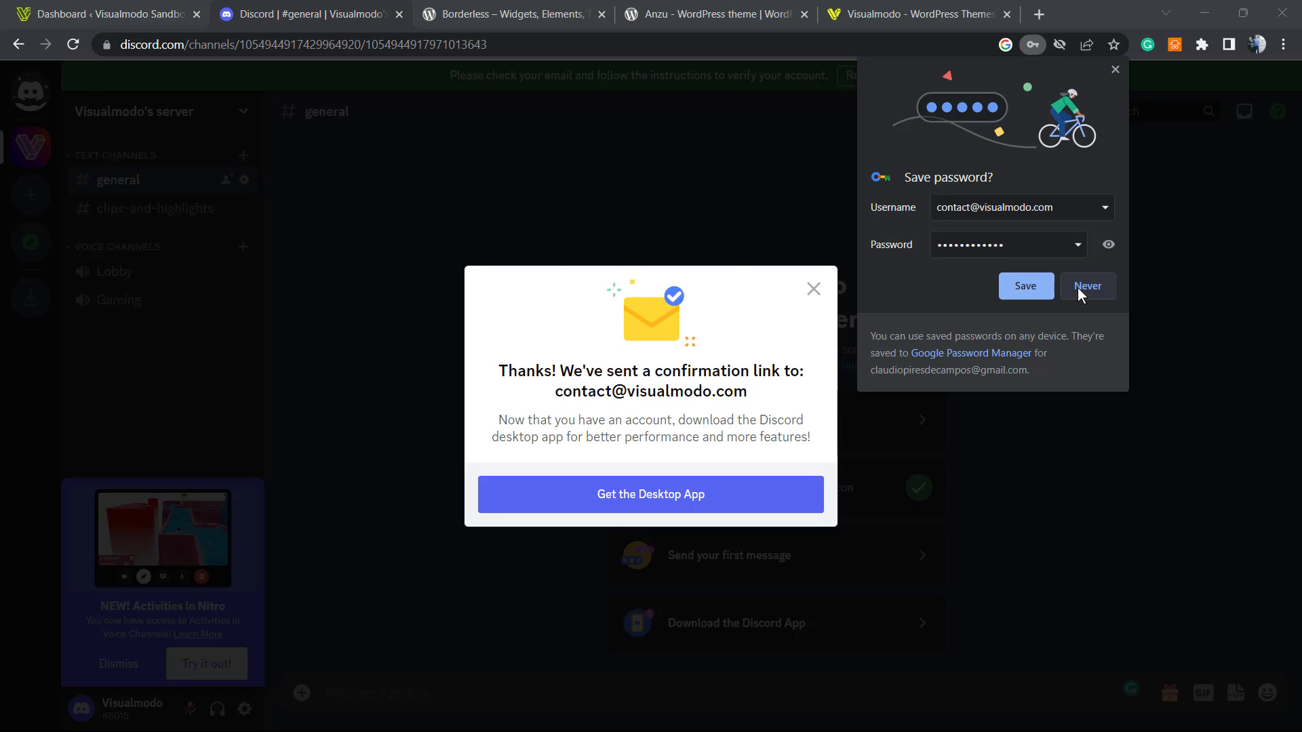
Step: Dismiss the save-password offer and confirmation notice, zoom in, and show the server options
left_click(1077, 288)
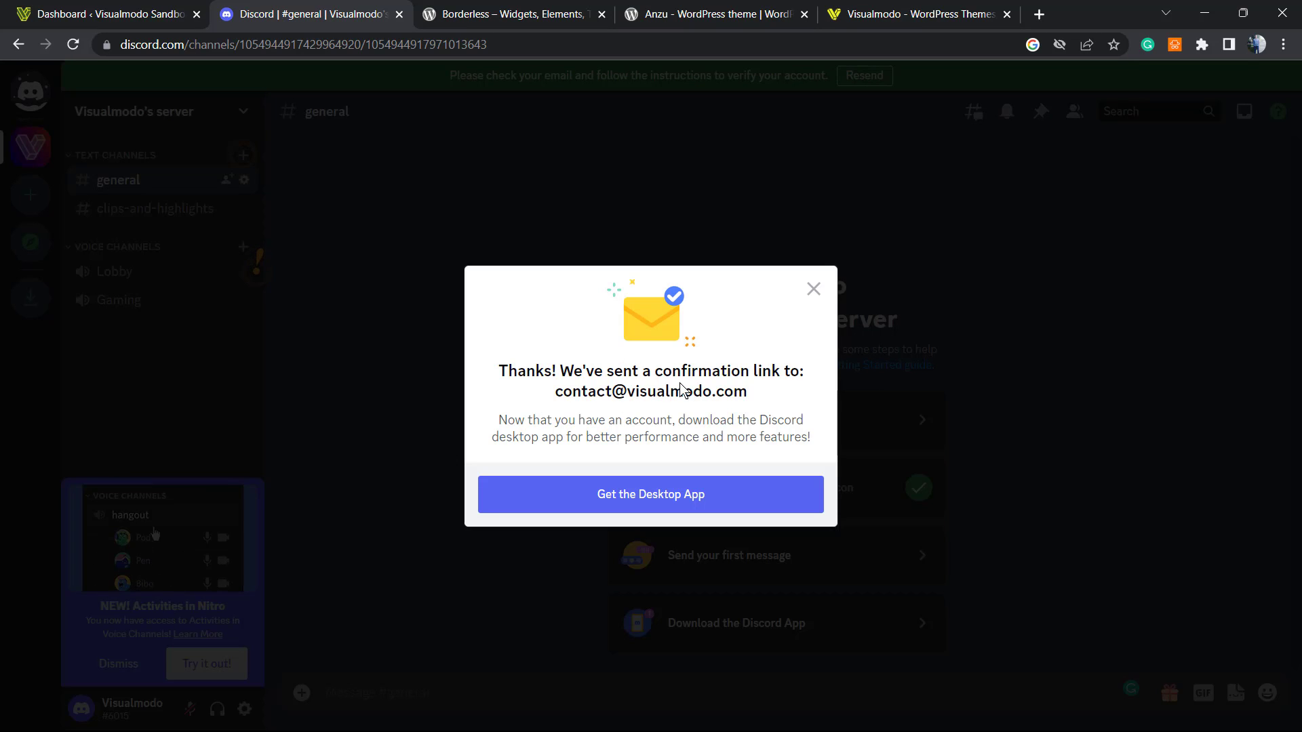
left_click(507, 177)
key("ctrl+plus")
key("ctrl+plus")
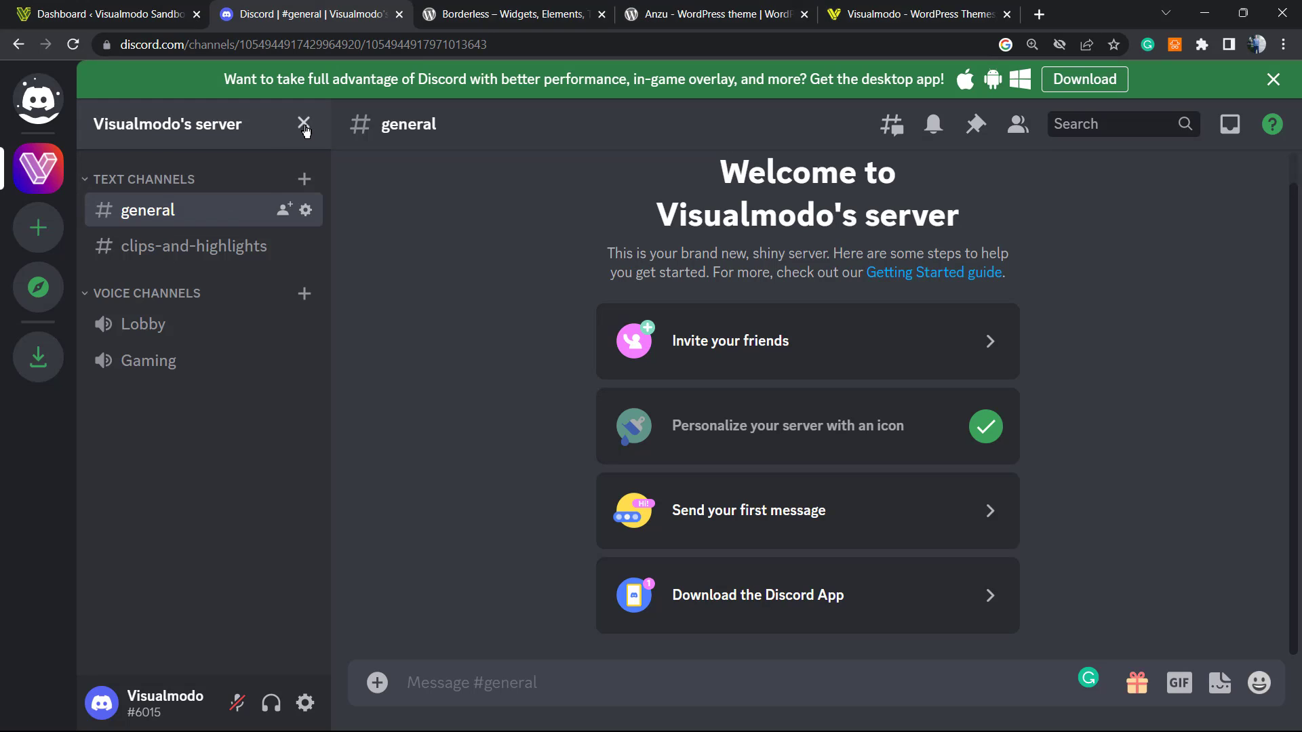
left_click(304, 126)
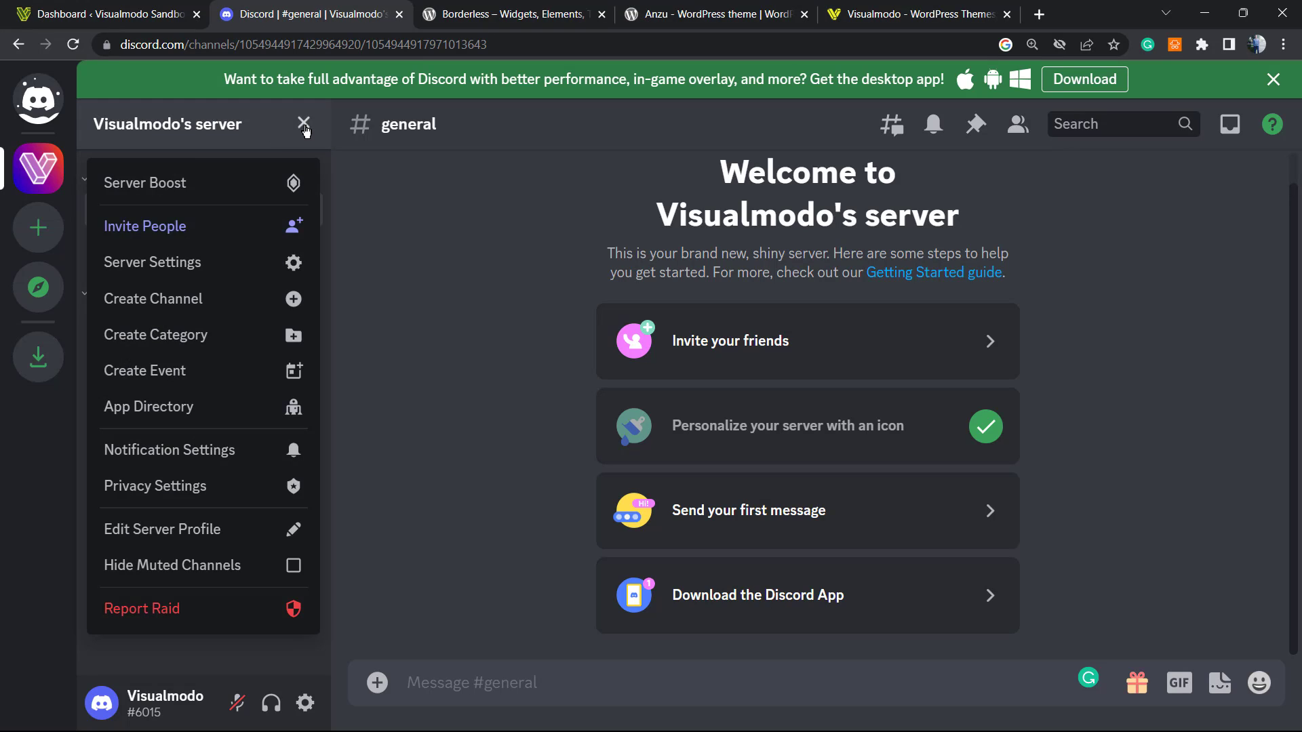
Step: Go to Server Settings and its Widget page
left_click(175, 273)
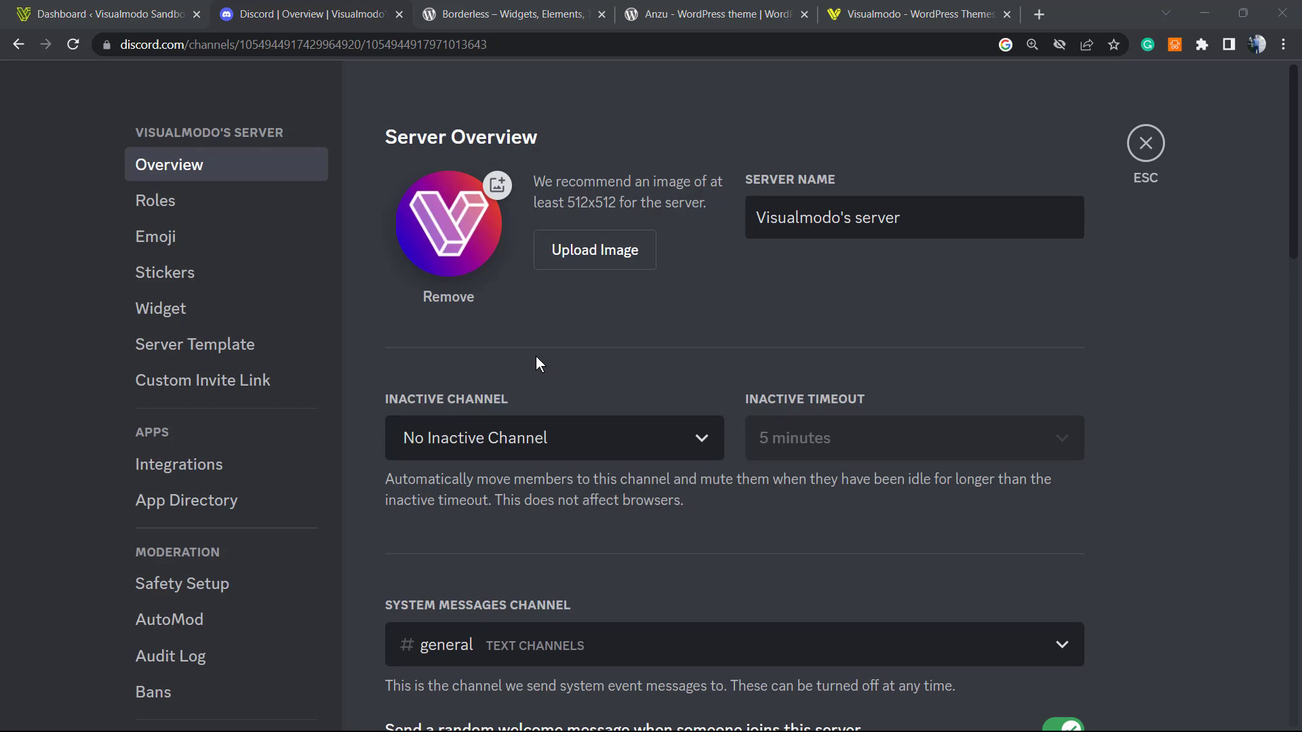
left_click(198, 316)
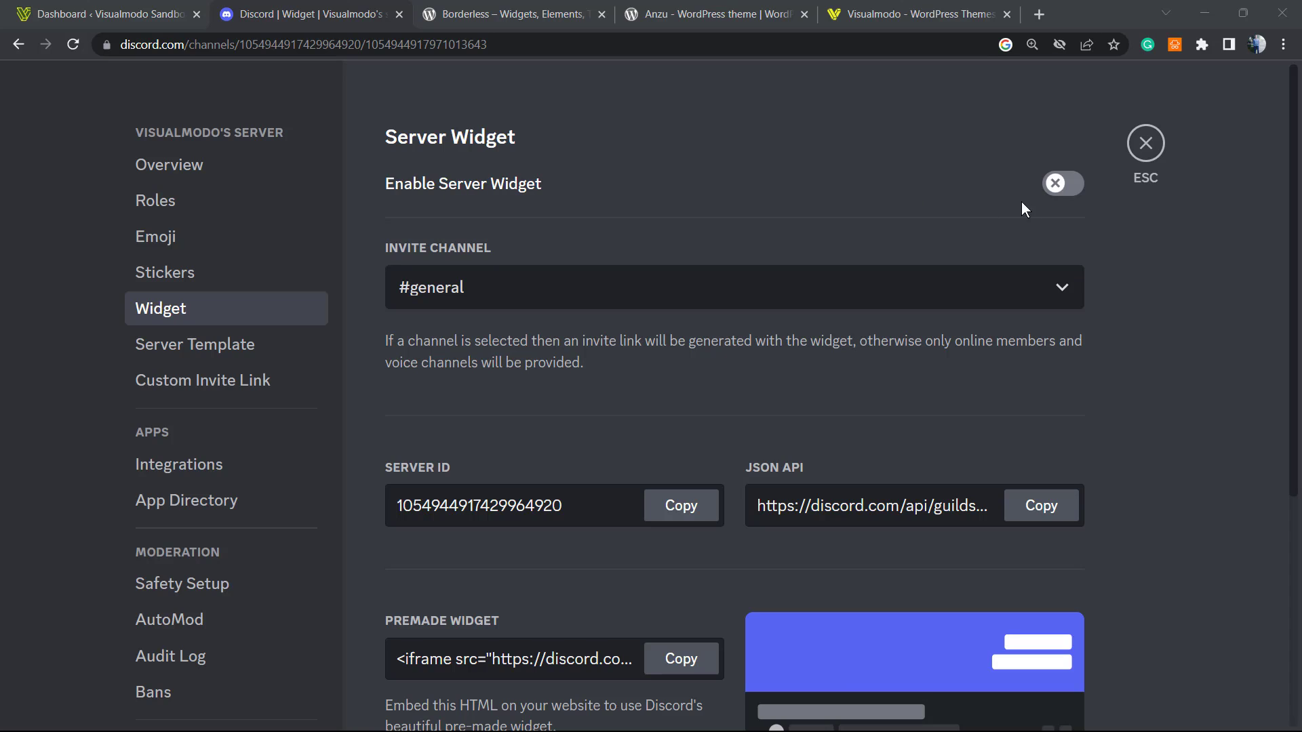
Step: Enable the server widget with #general as the invite channel
left_click(1076, 197)
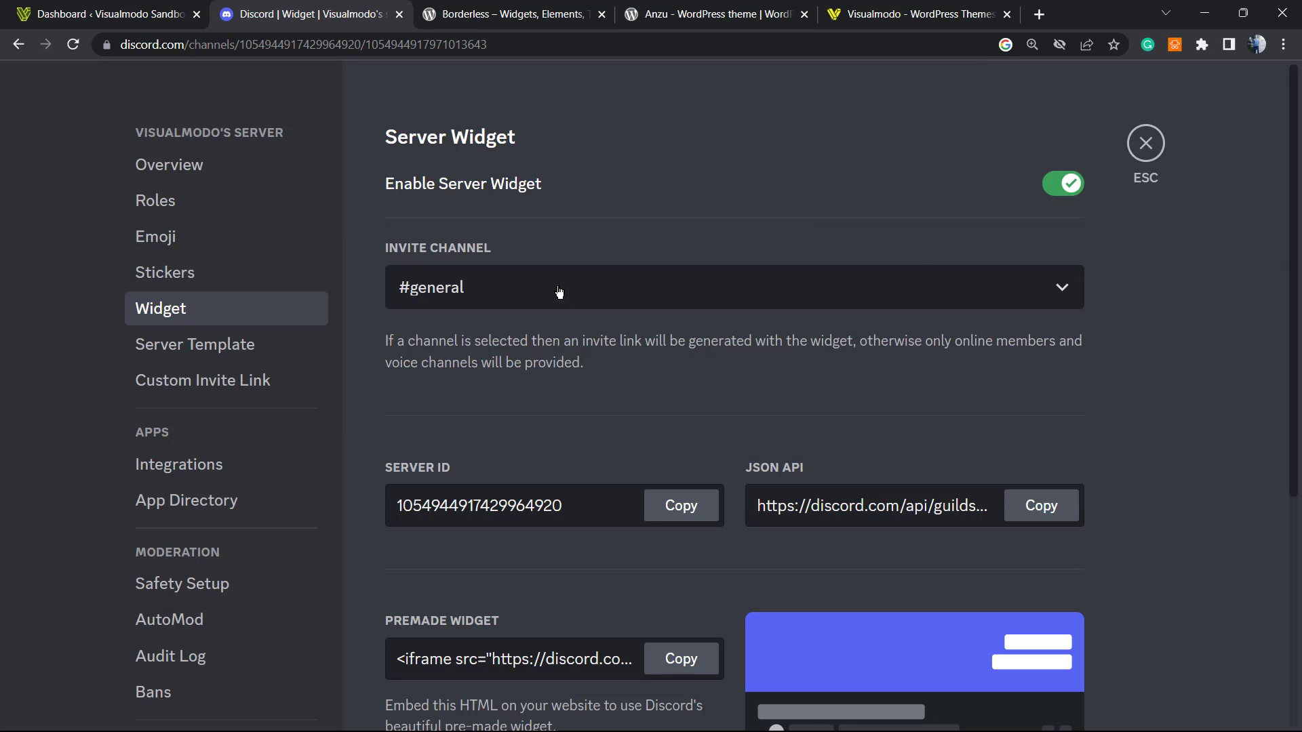
left_click(537, 292)
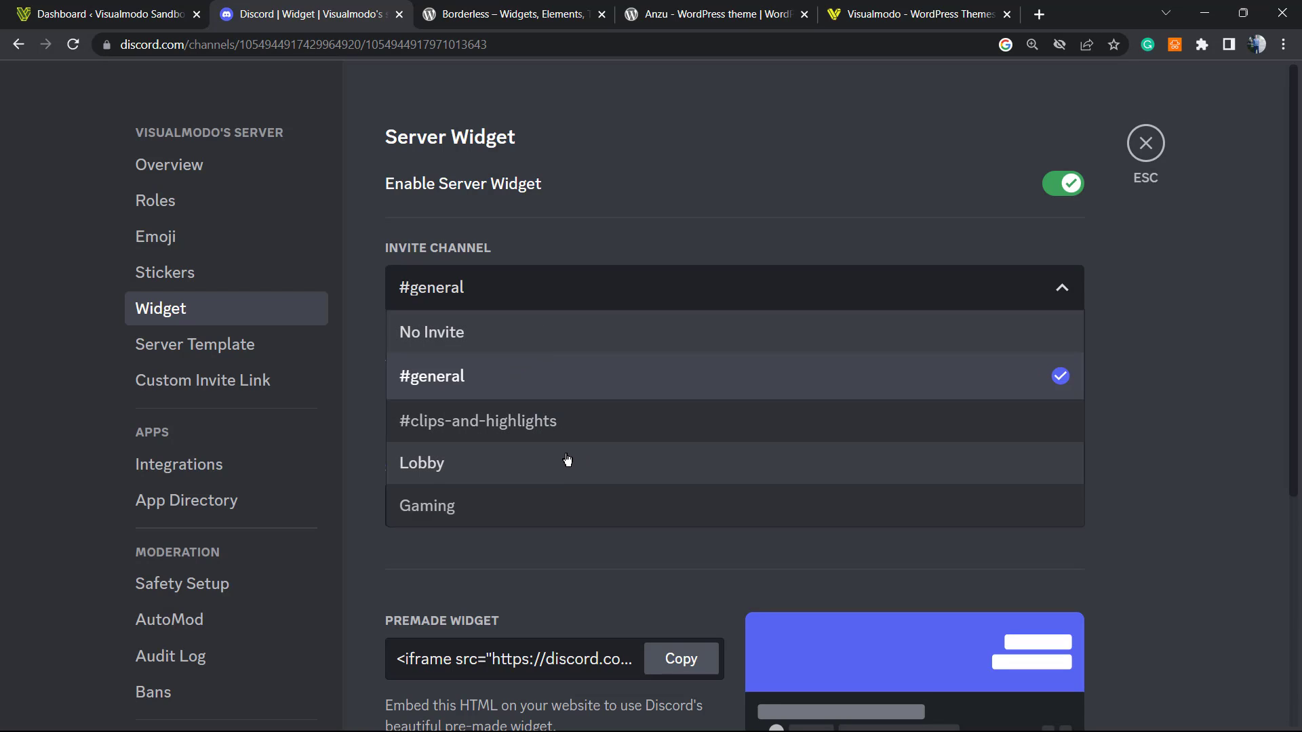
left_click(521, 347)
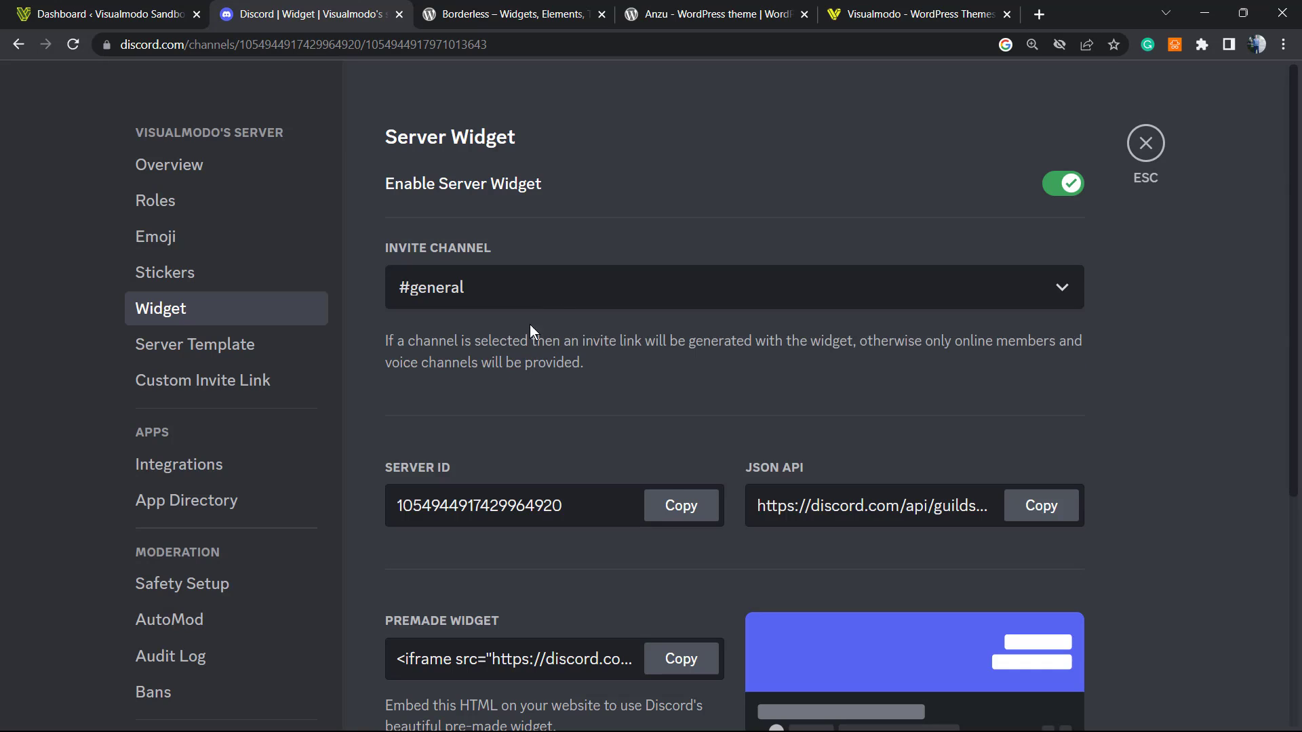
Step: Copy the Premade Widget iframe embed code to the clipboard
scroll(583, 328, "down", 5)
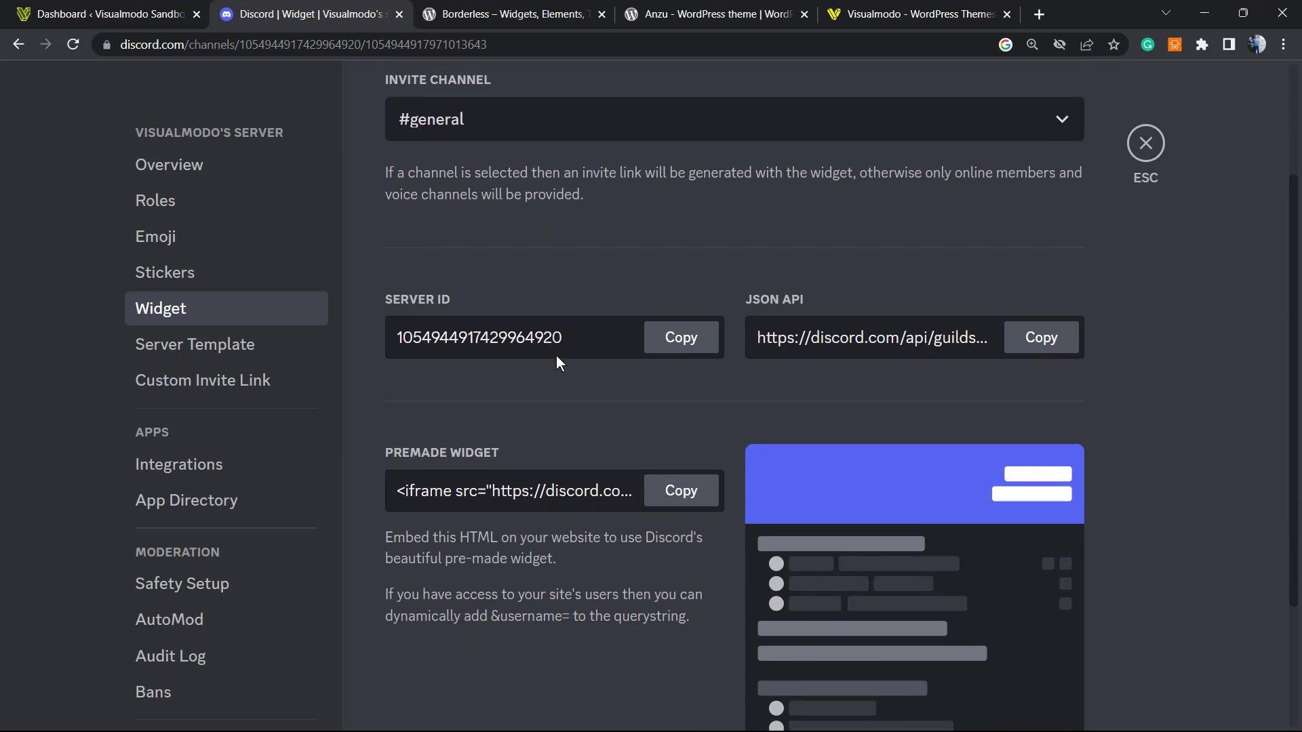
scroll(524, 355, "up", 4)
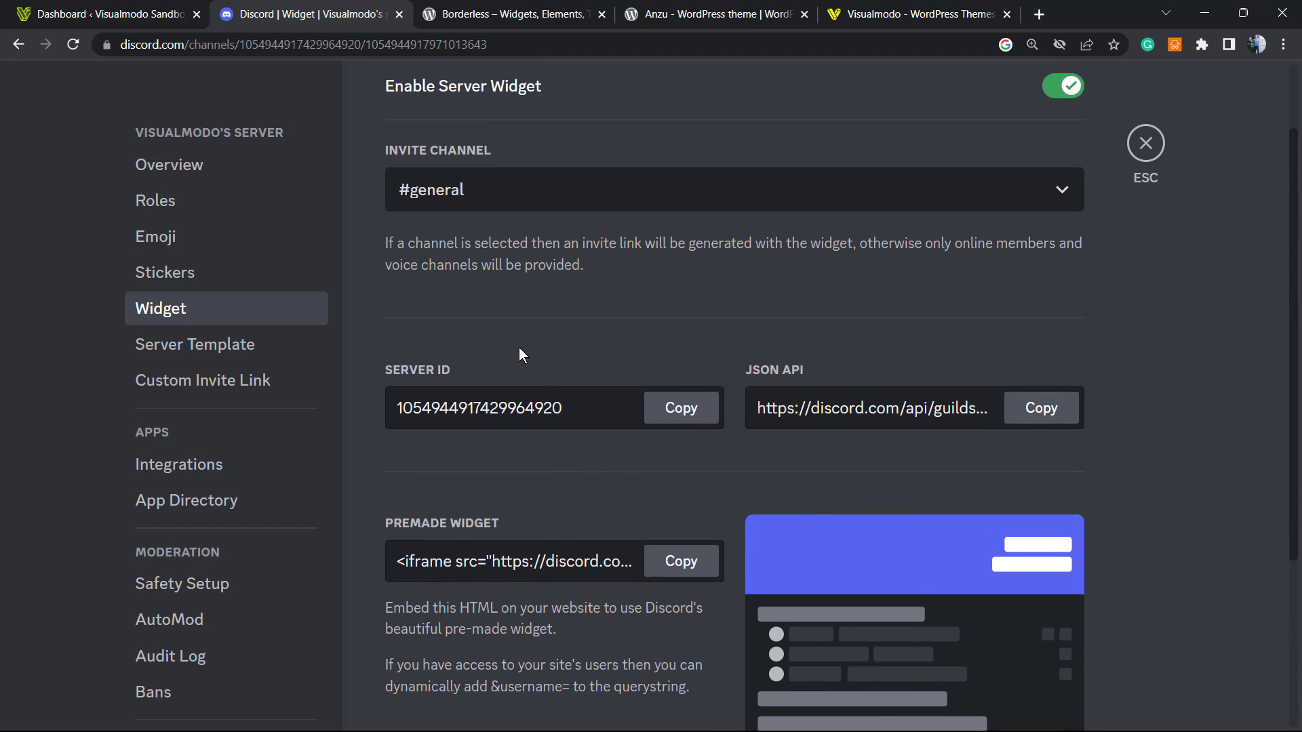
scroll(578, 441, "down", 2)
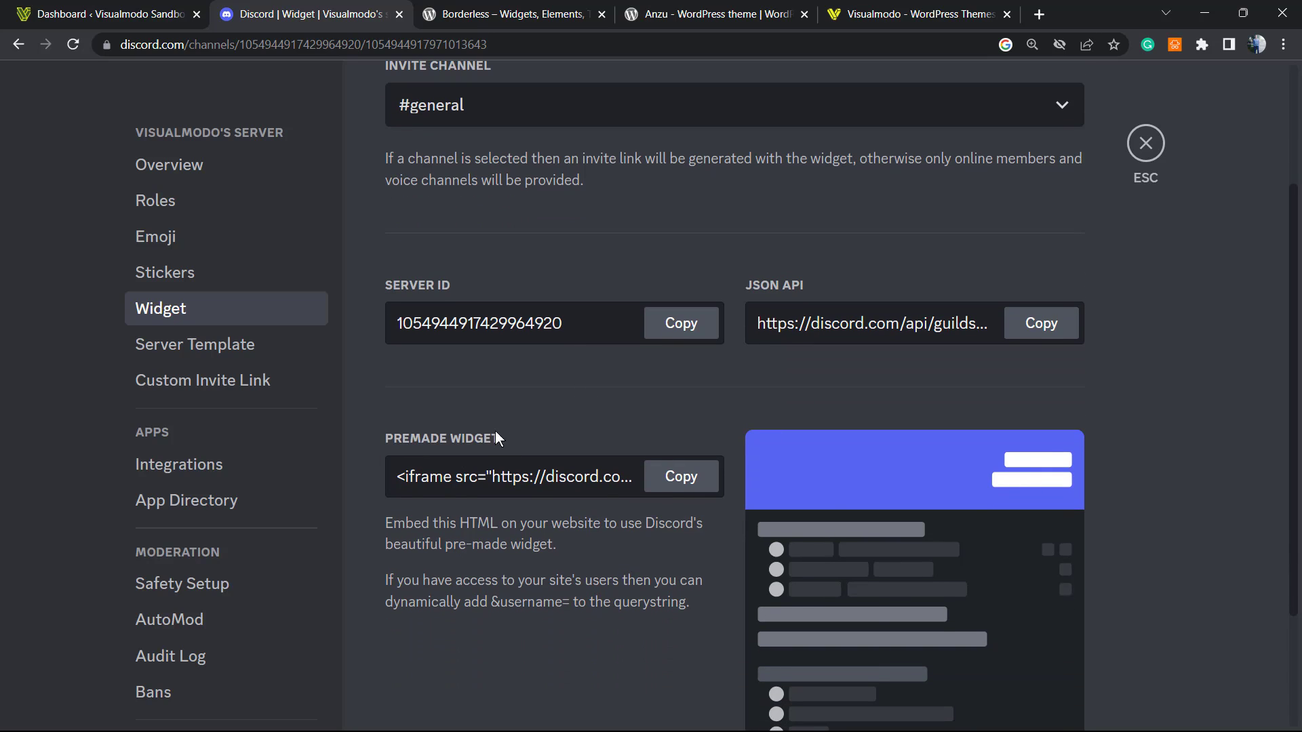
left_click(441, 480)
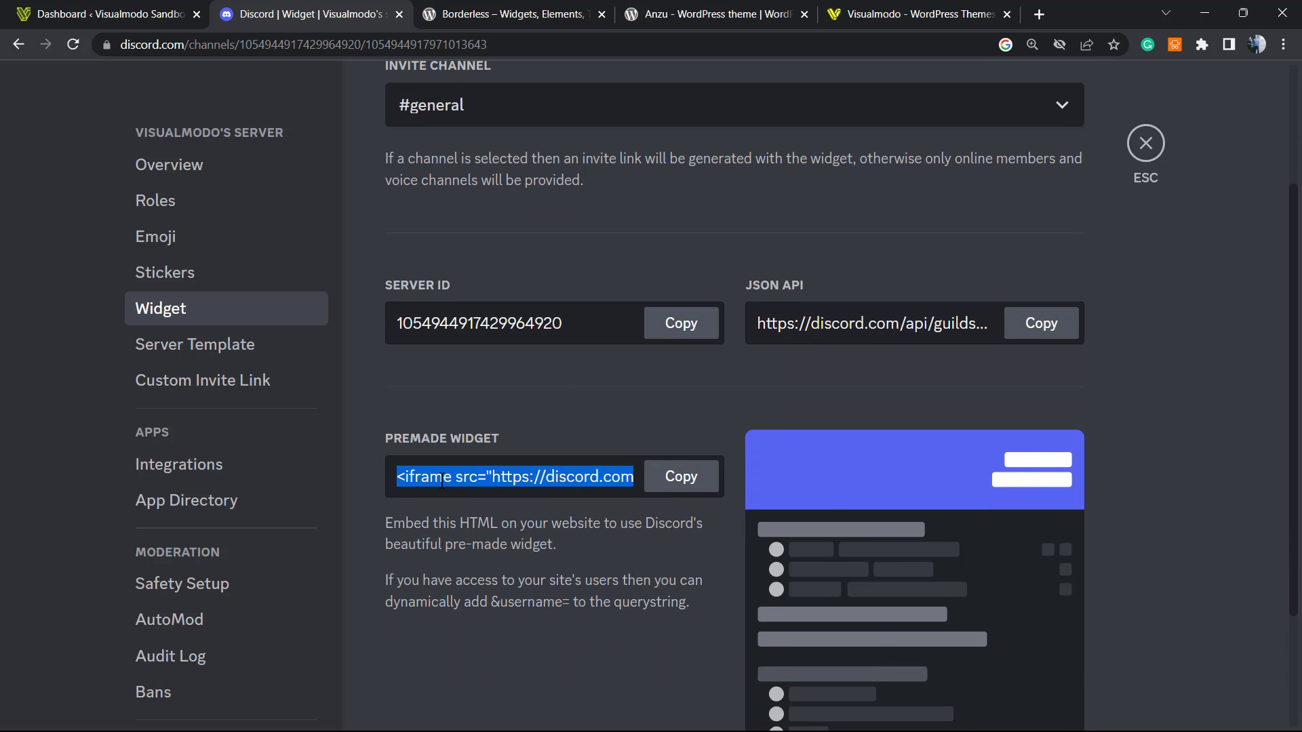
left_click(692, 493)
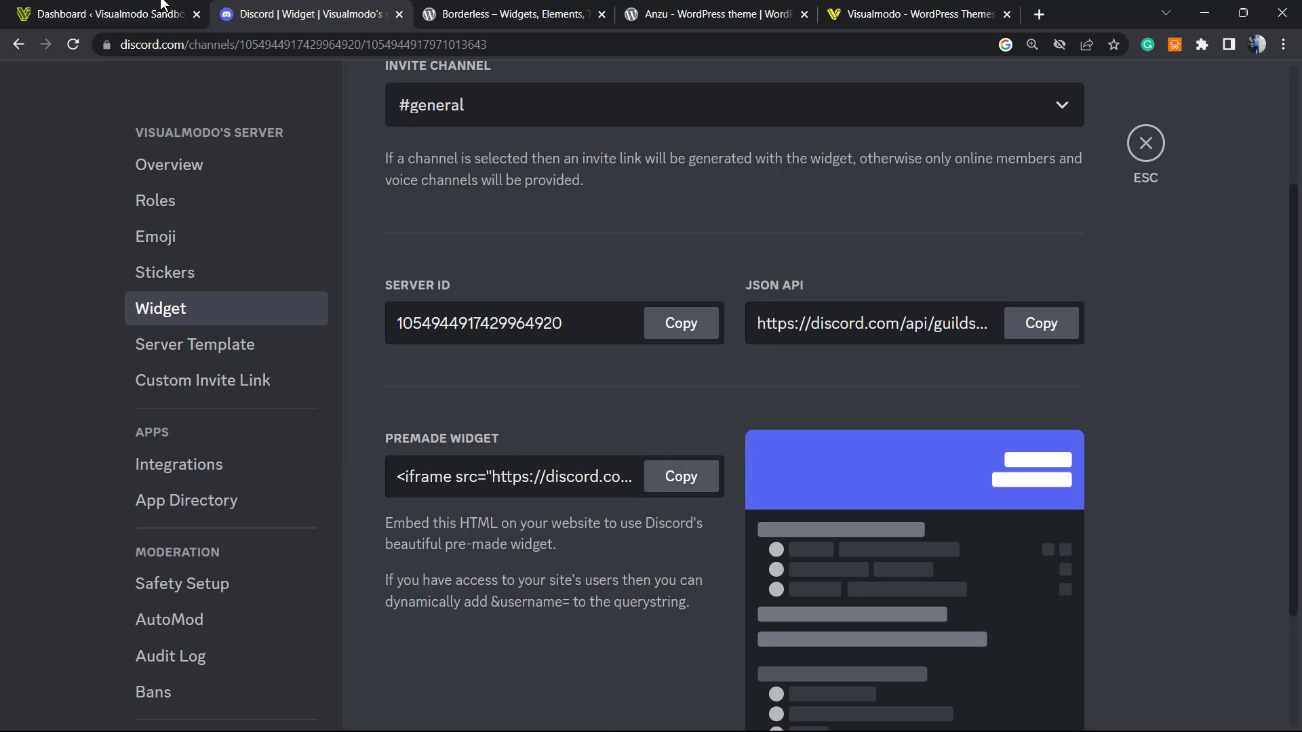
left_click(183, 6)
Step: Create a new page via Pages > Add New in the WordPress admin
mouse_move(56, 290)
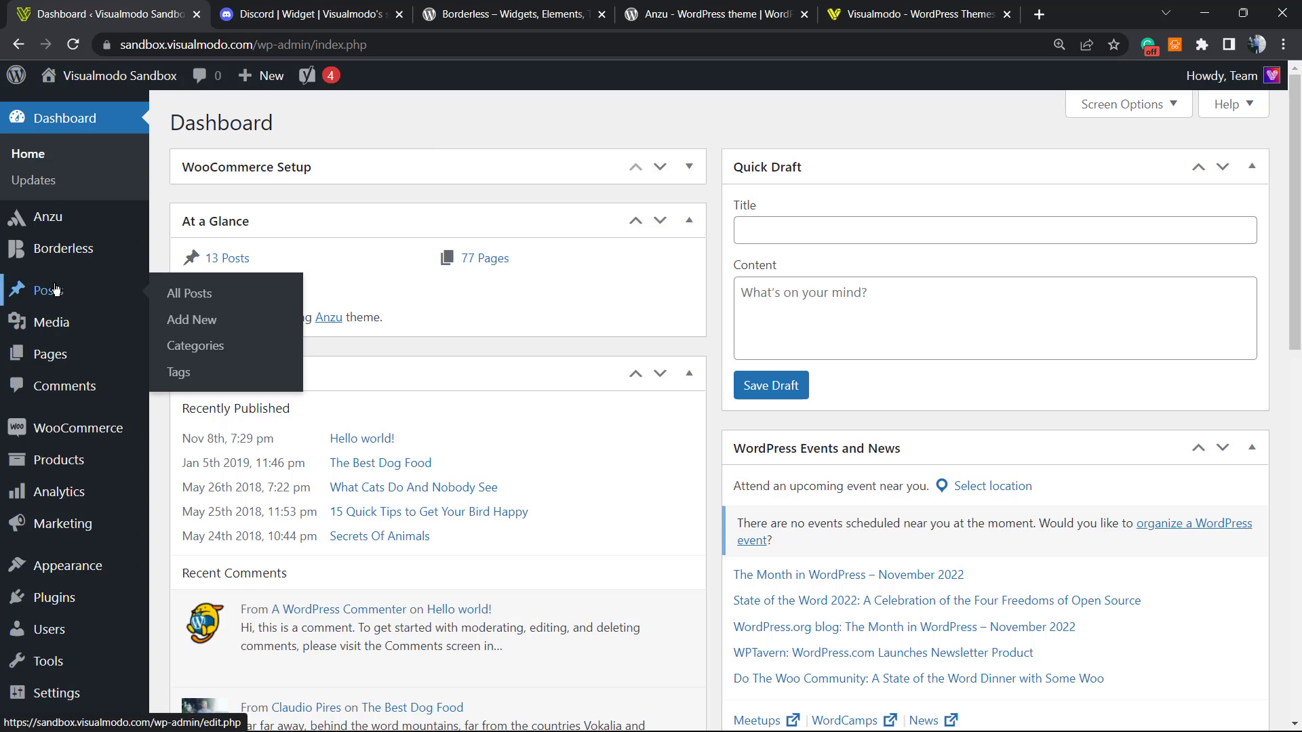
mouse_move(64, 353)
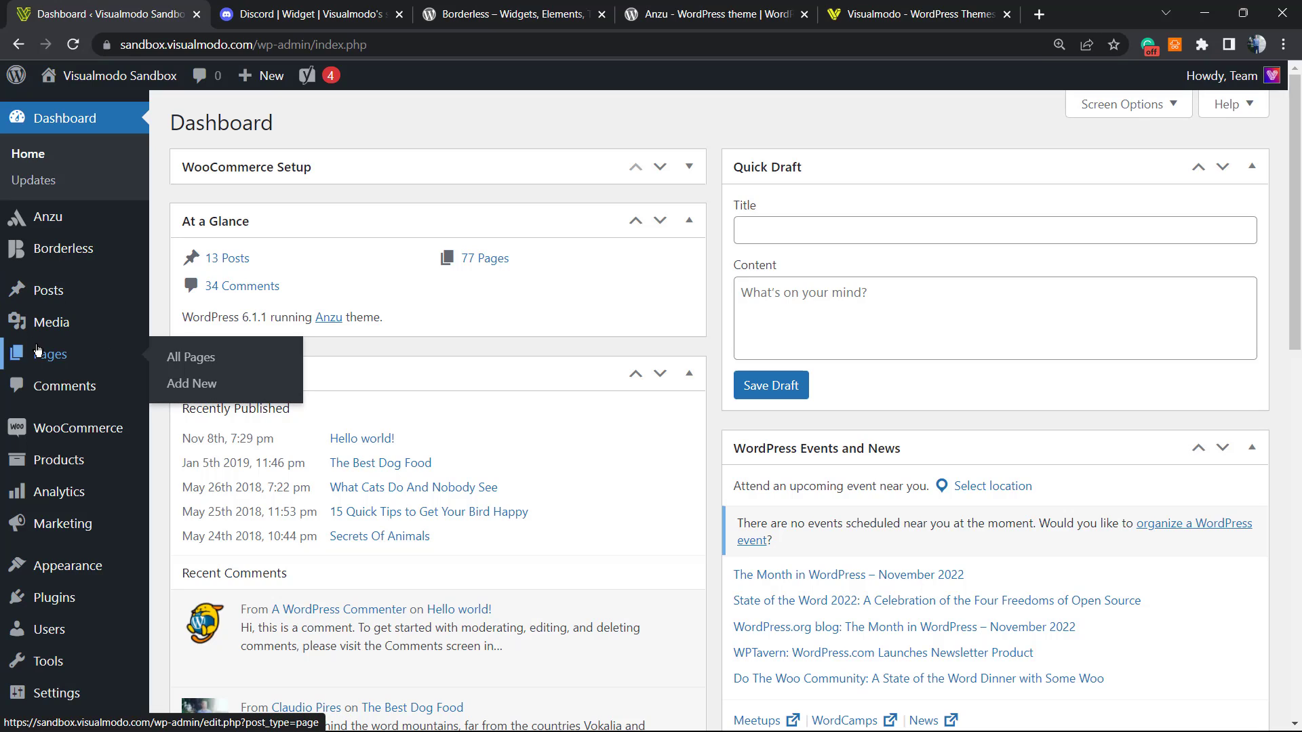
left_click(212, 389)
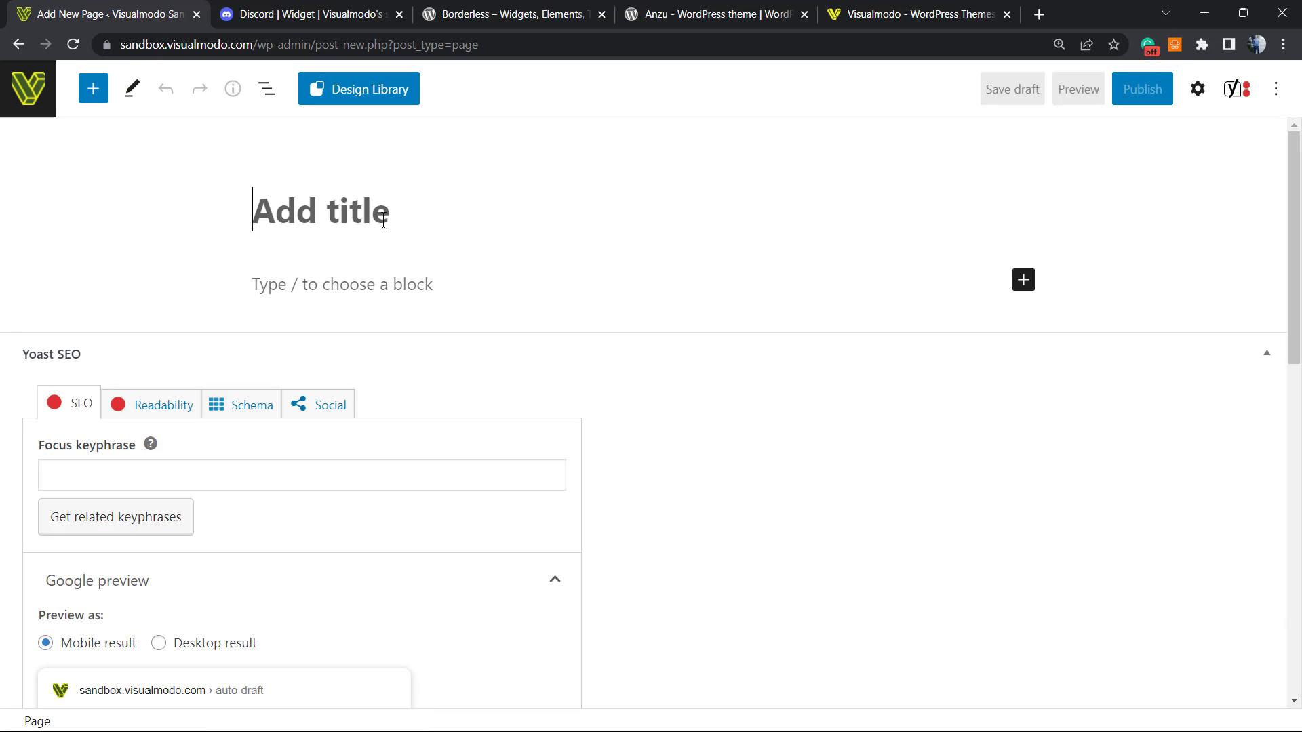
Step: Title the page 'Discord Widget Page' and paste the widget iframe into a Custom HTML block
type("Discord")
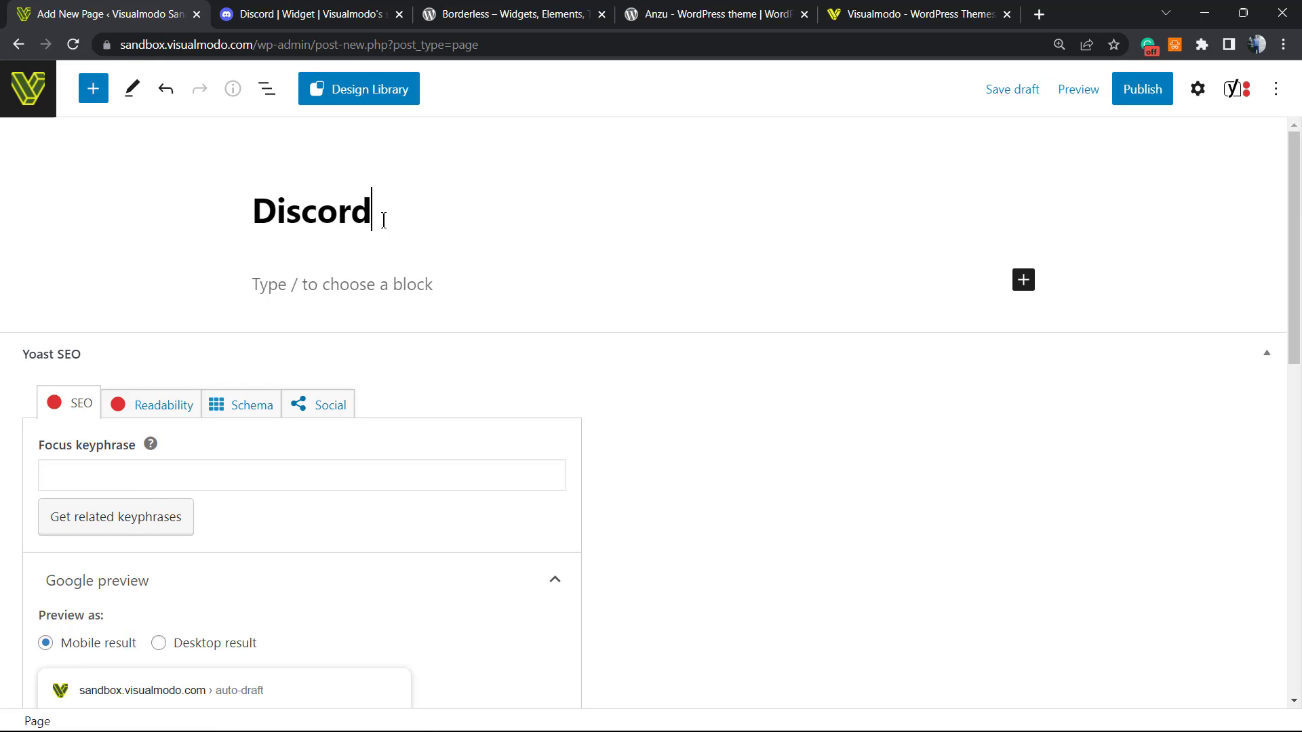
type(" Widget Page")
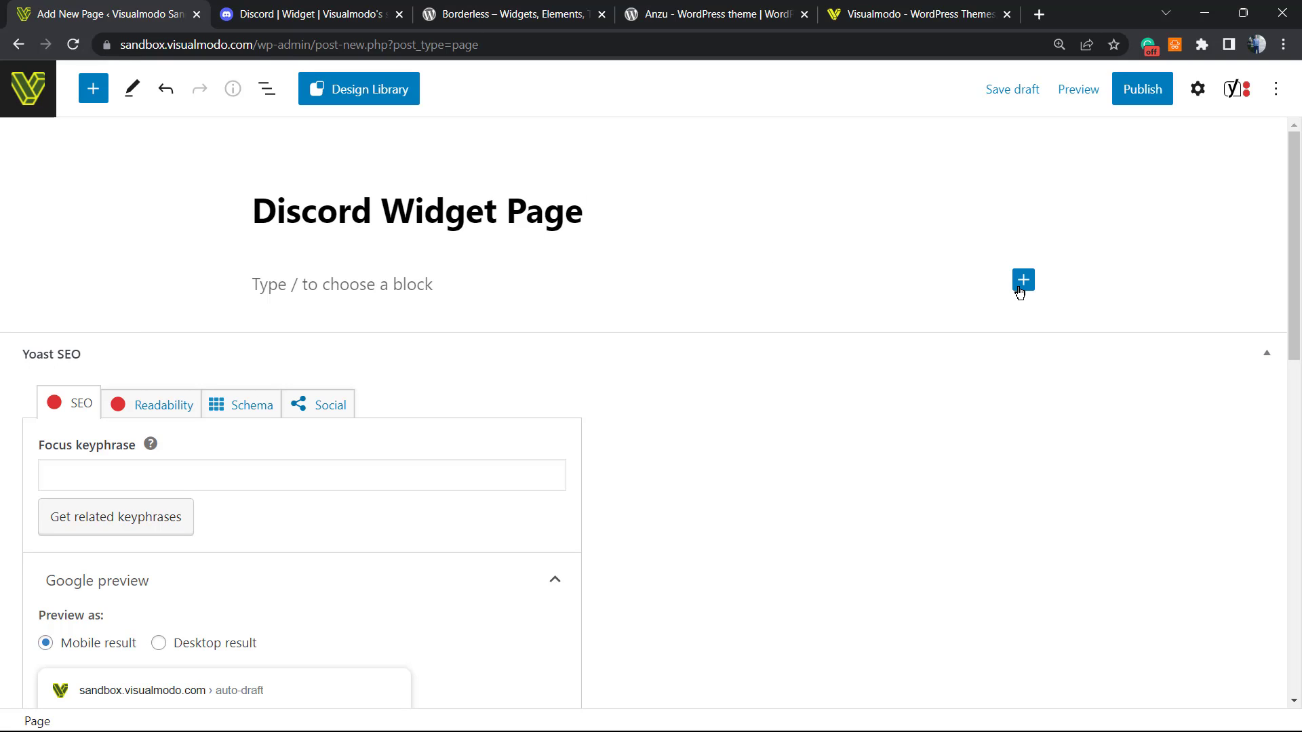
left_click(1020, 284)
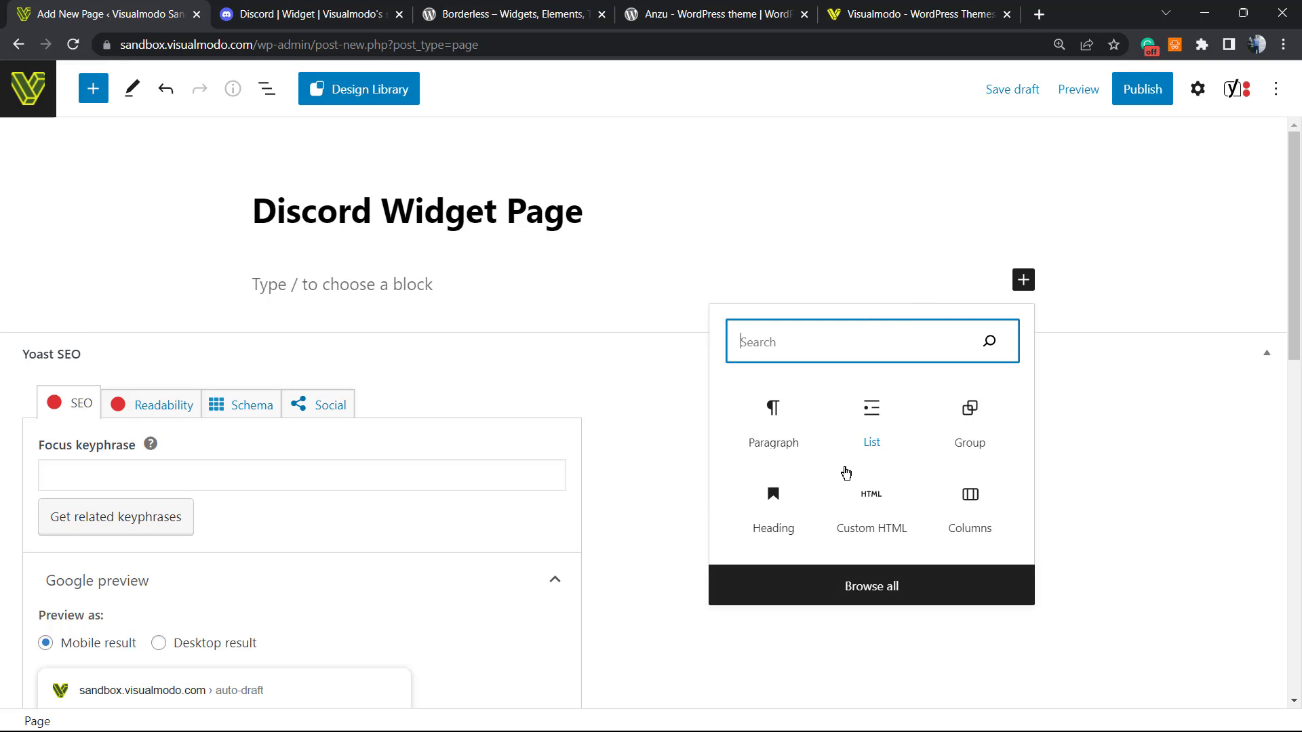
left_click(875, 526)
key("ctrl+v")
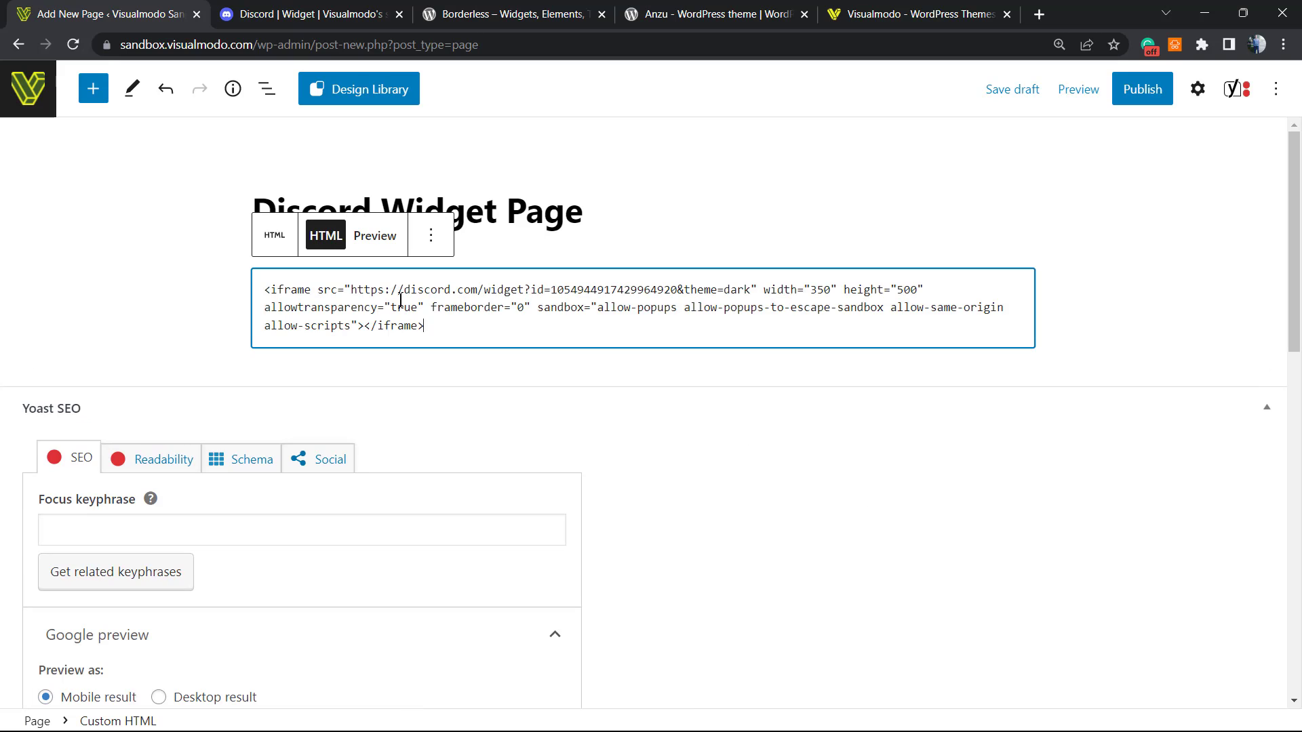
Step: Publish the page and open the live page in a new tab
left_click(1134, 90)
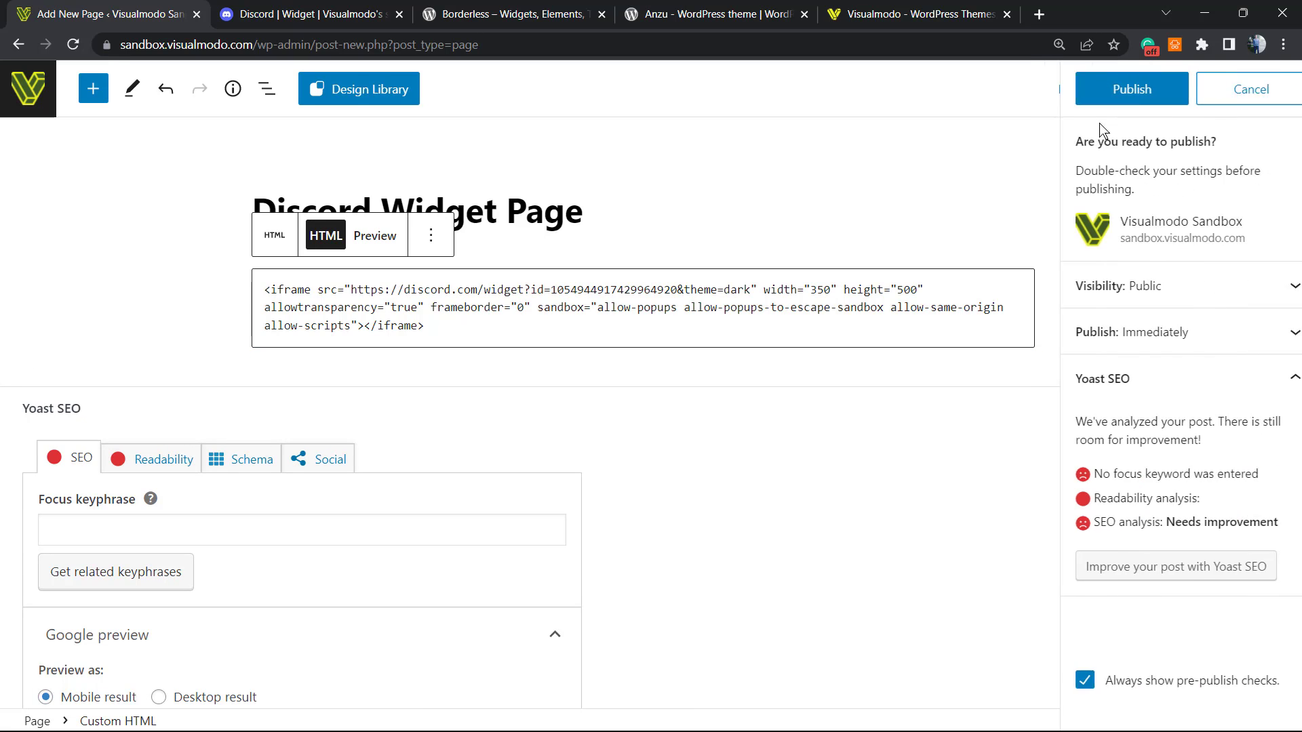
left_click(1113, 90)
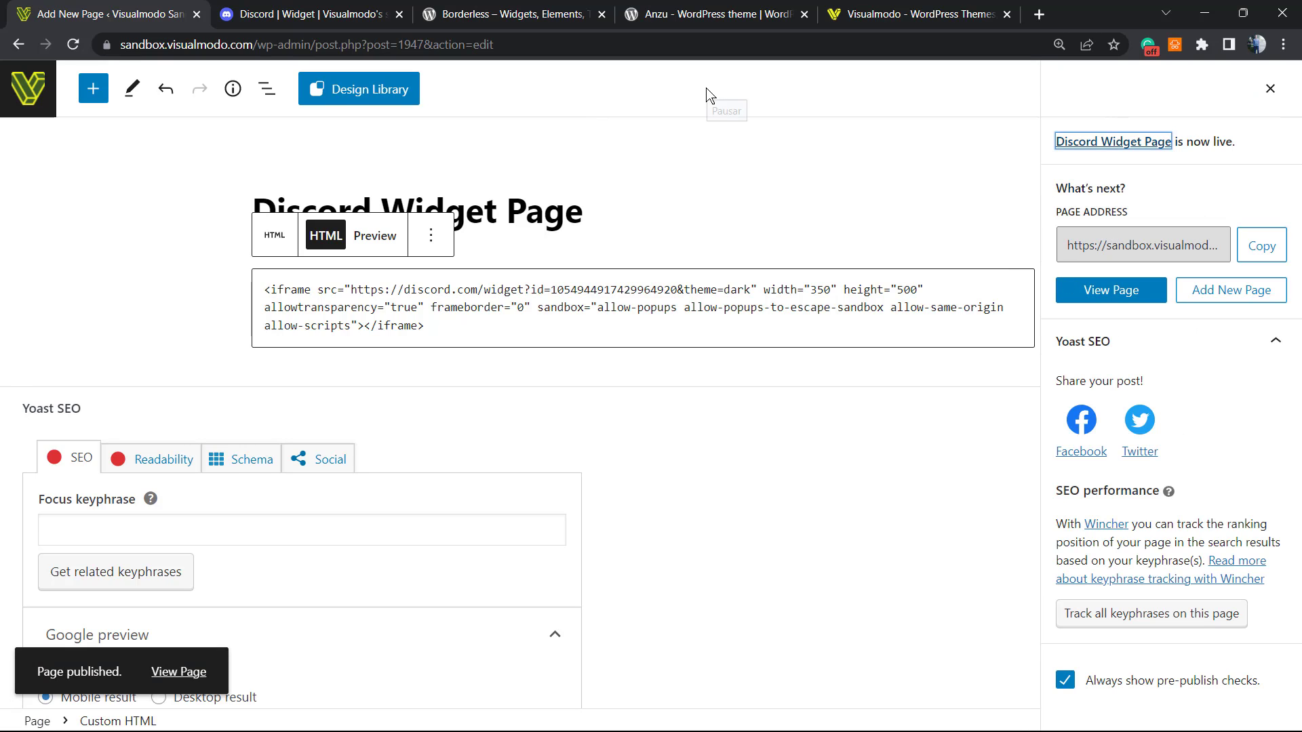
key("ctrl+Return")
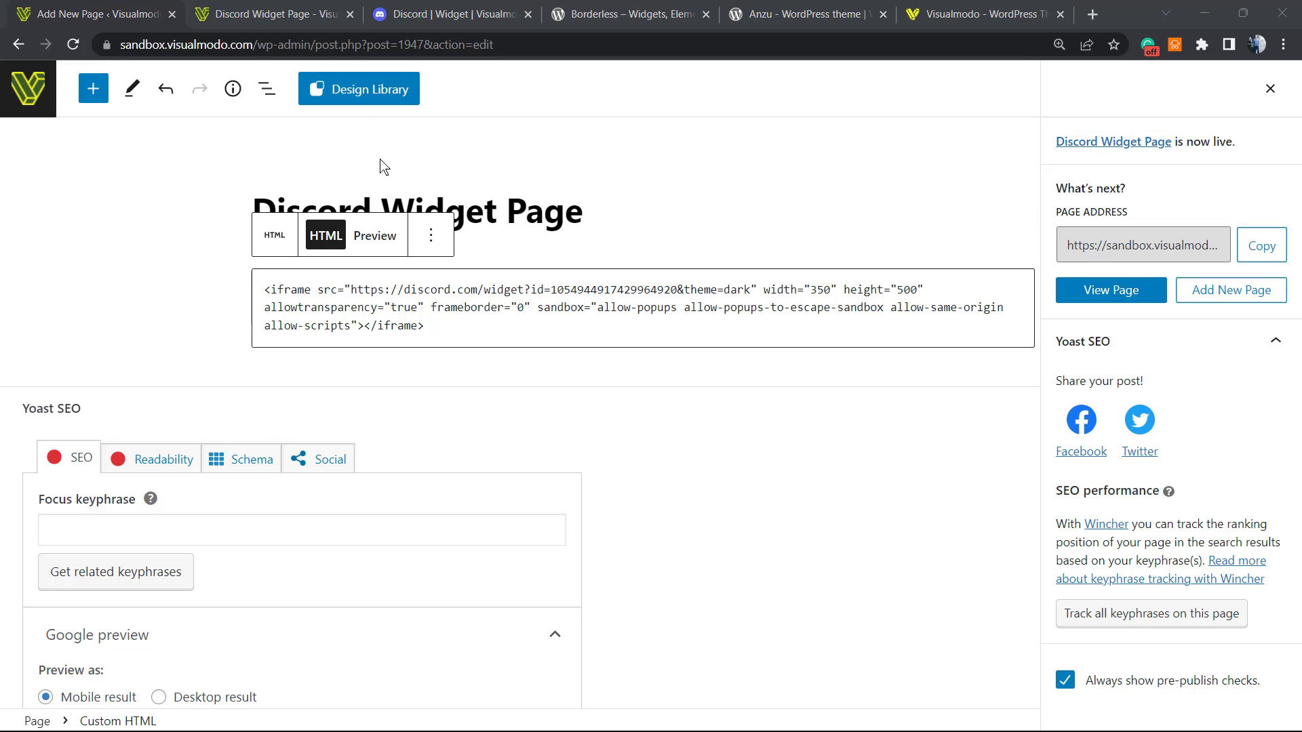
left_click(293, 8)
scroll(286, 427, "down", 3)
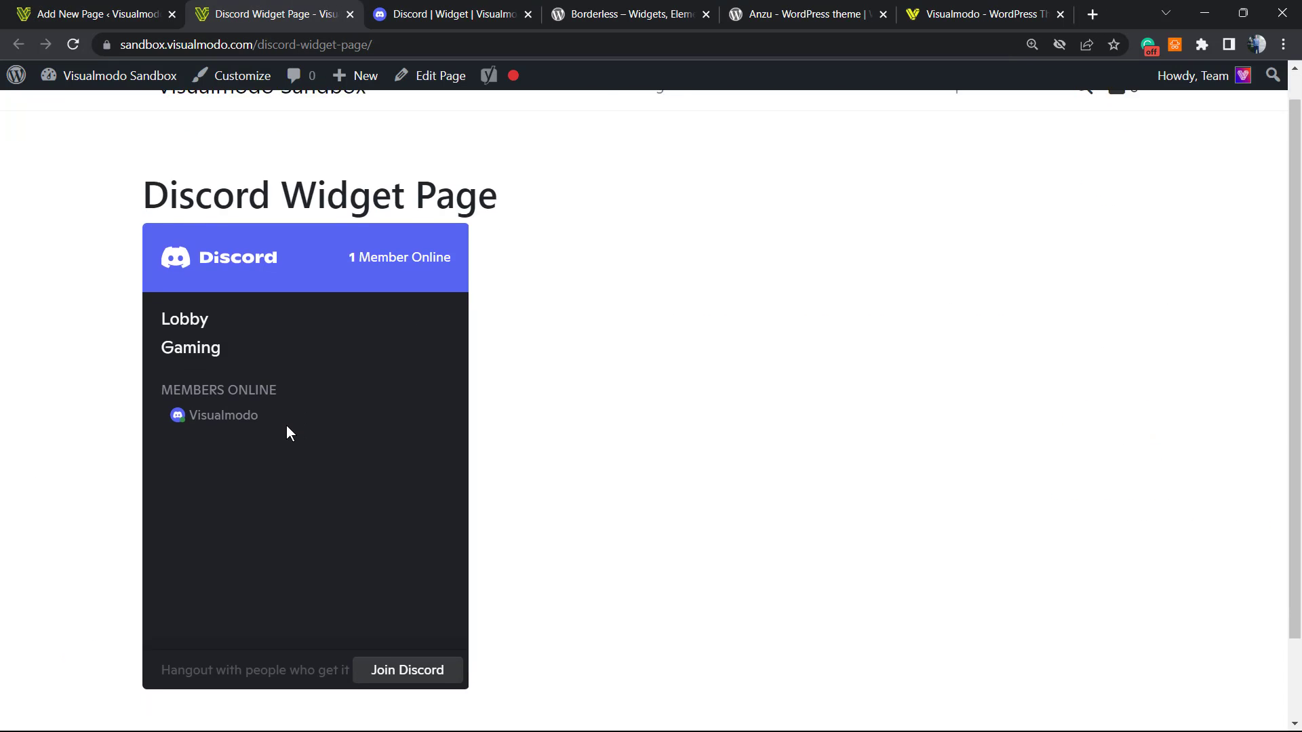
scroll(288, 474, "down", 2)
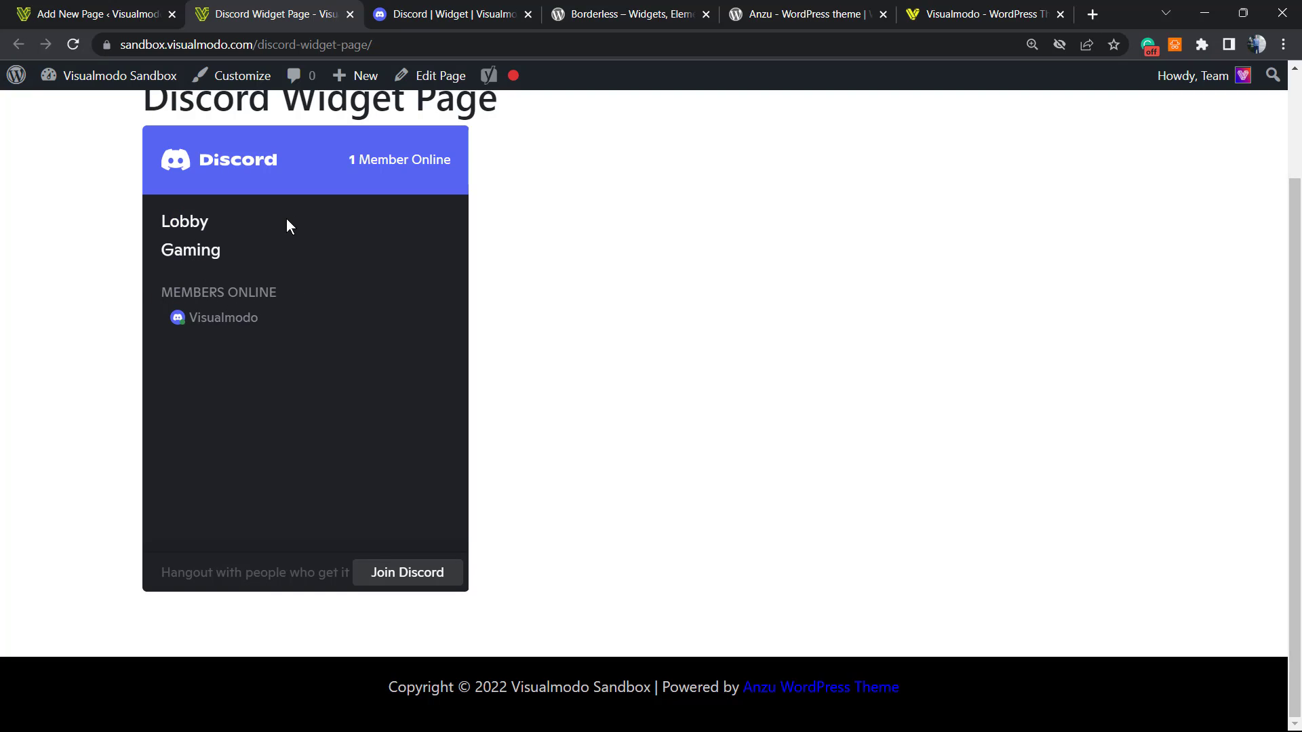
scroll(341, 454, "up", 2)
scroll(416, 506, "down", 2)
left_click(108, 13)
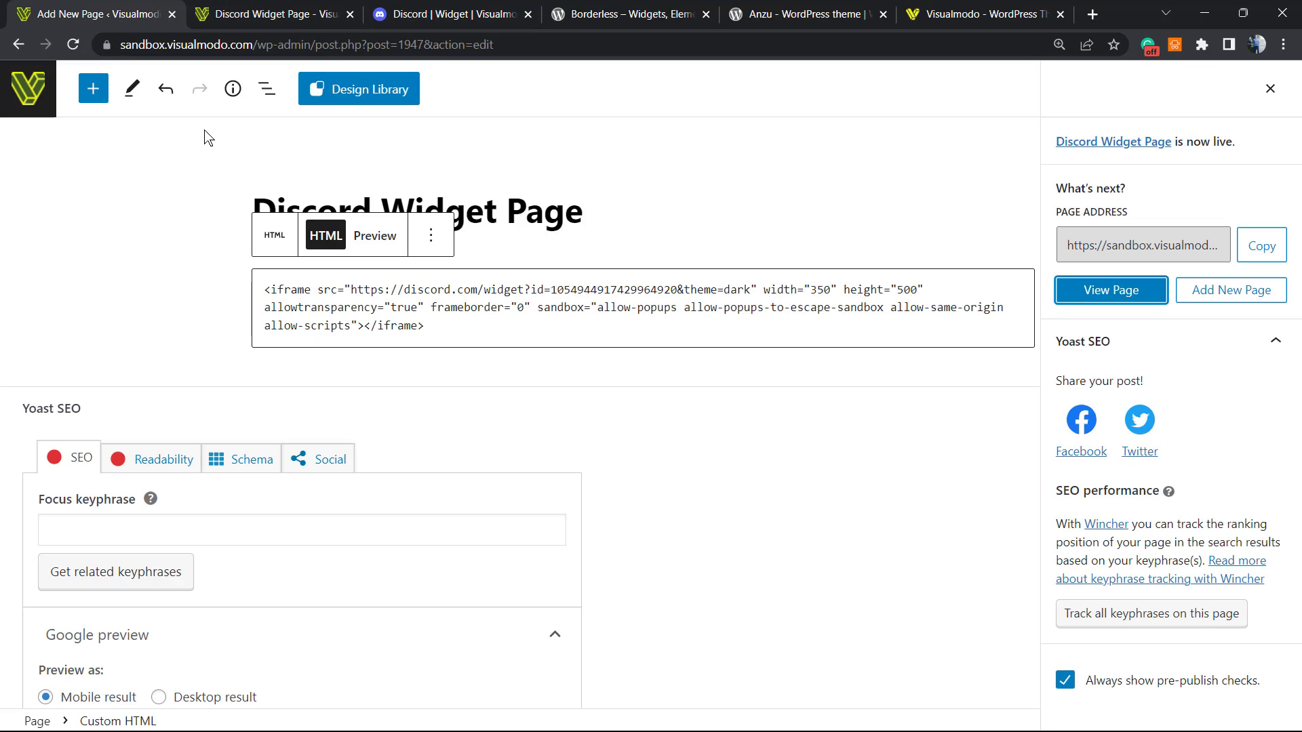
Step: Leave the editor and go to Appearance > Widgets in the admin menu
key("F5")
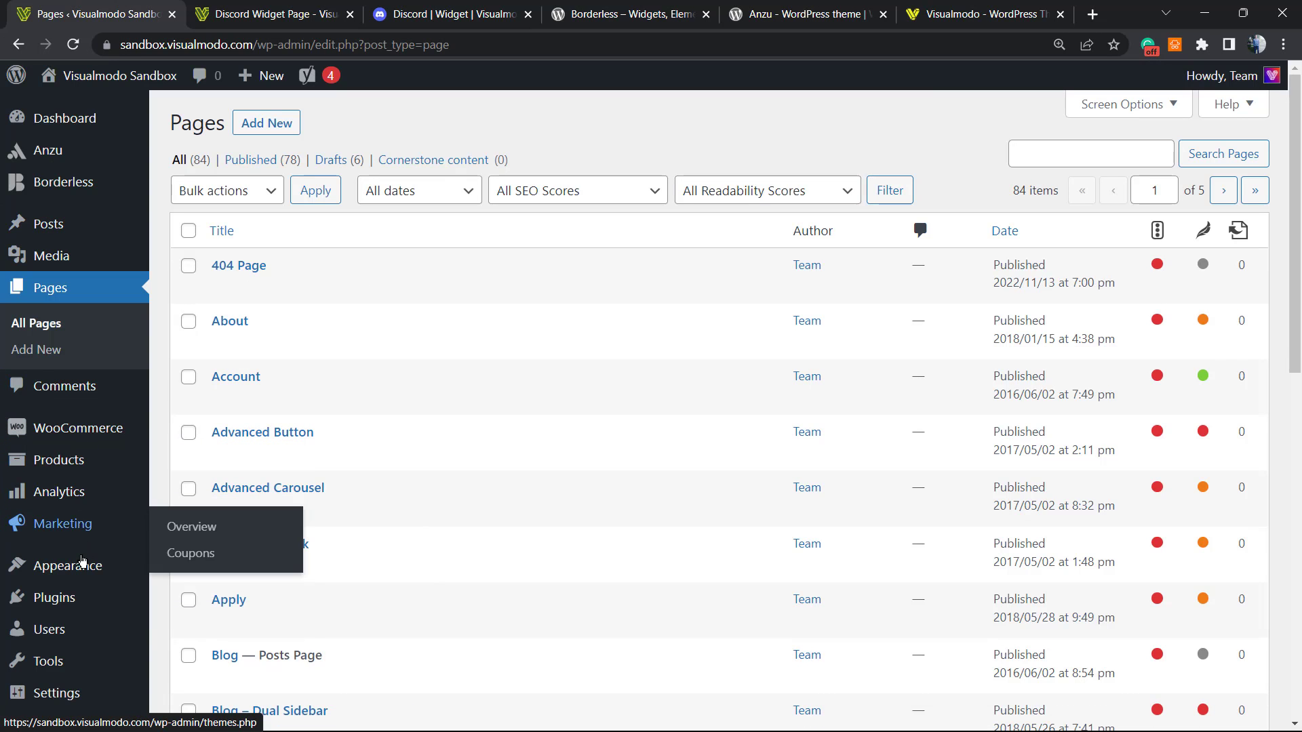
mouse_move(79, 565)
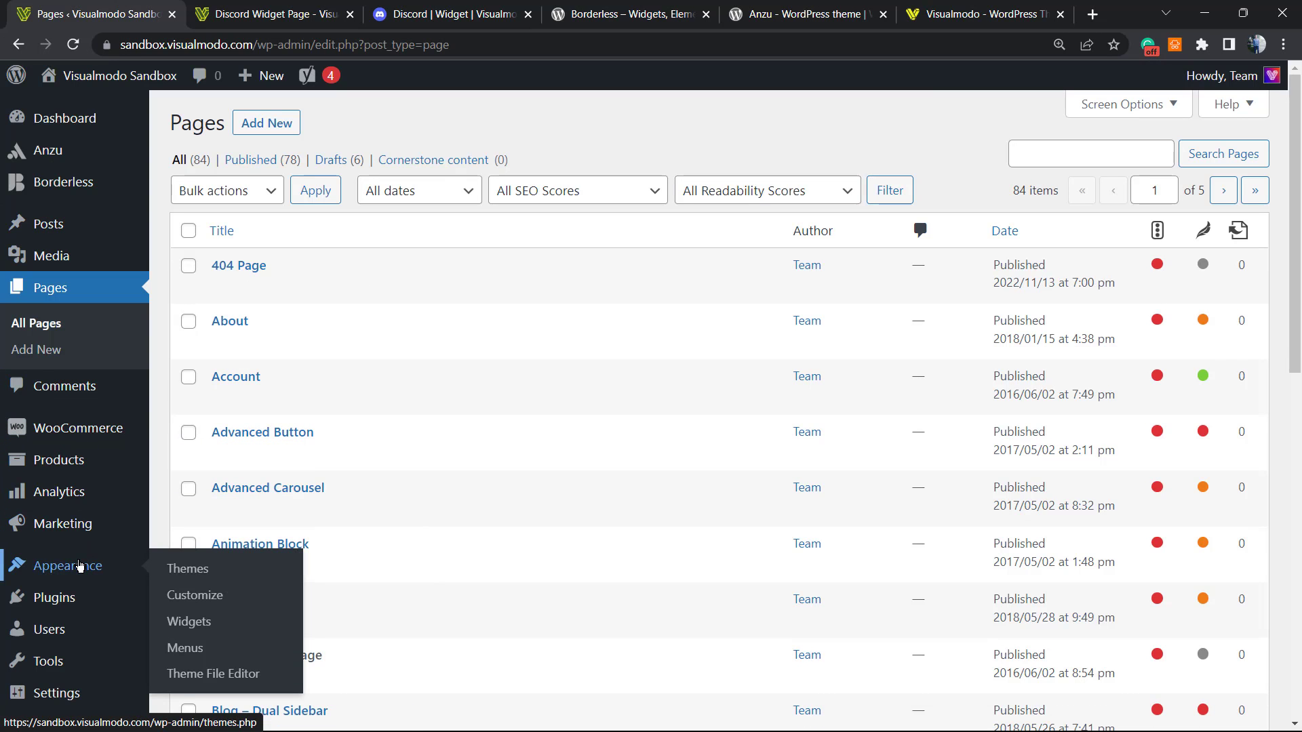
left_click(212, 624)
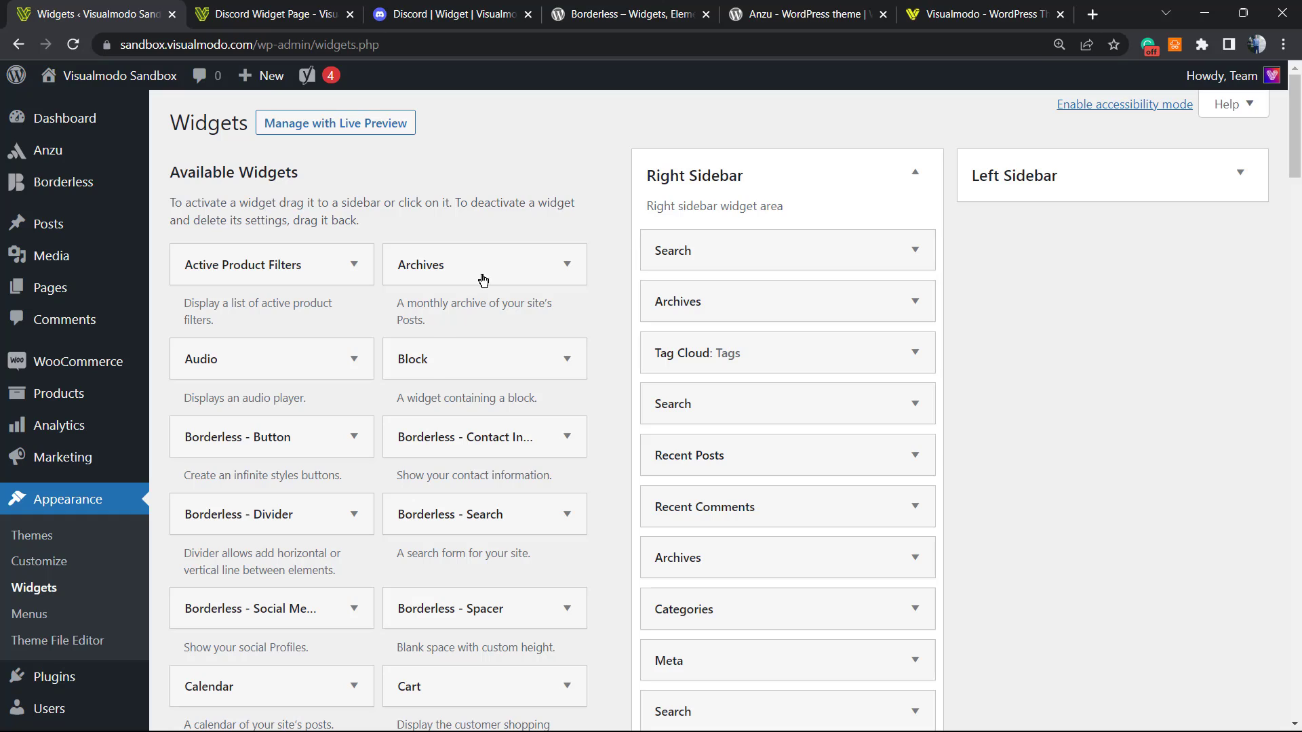
Step: Collapse the Right Sidebar, check the live Discord Widget Page, then return to Discord's widget settings
left_click(748, 180)
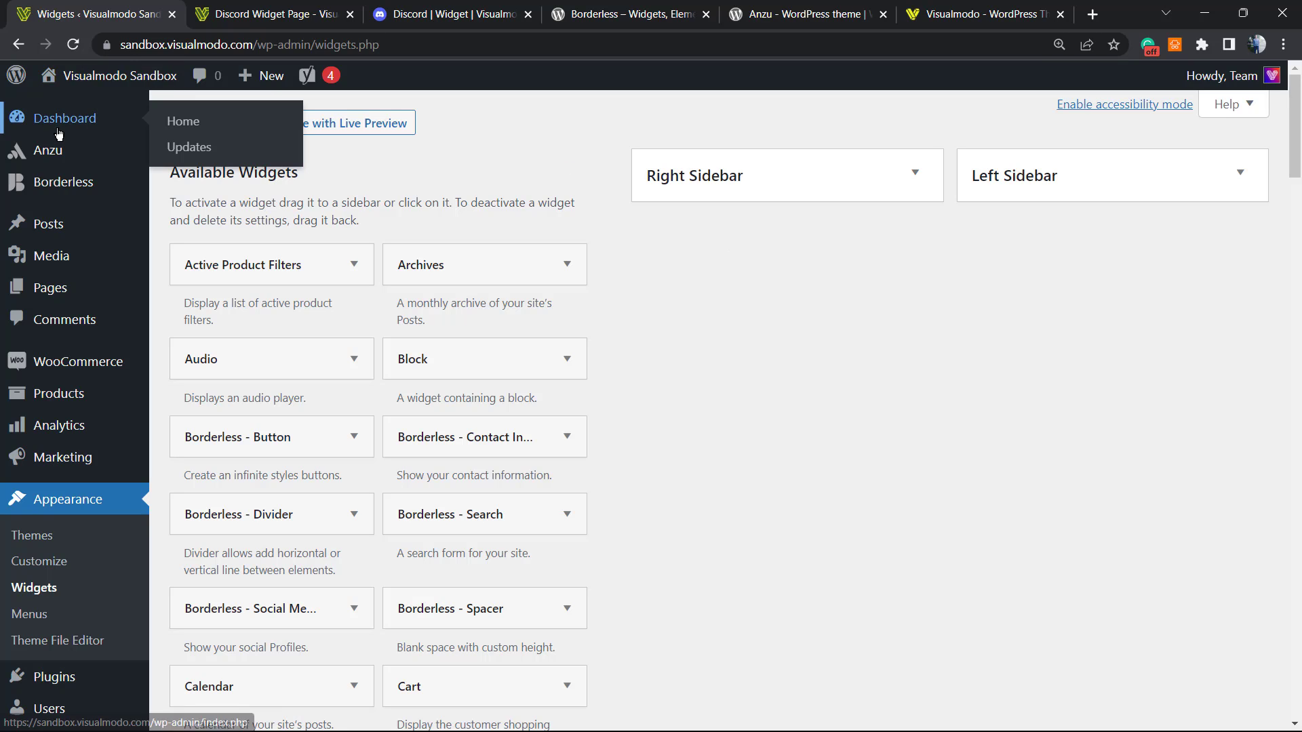
left_click(407, 7)
left_click(278, 8)
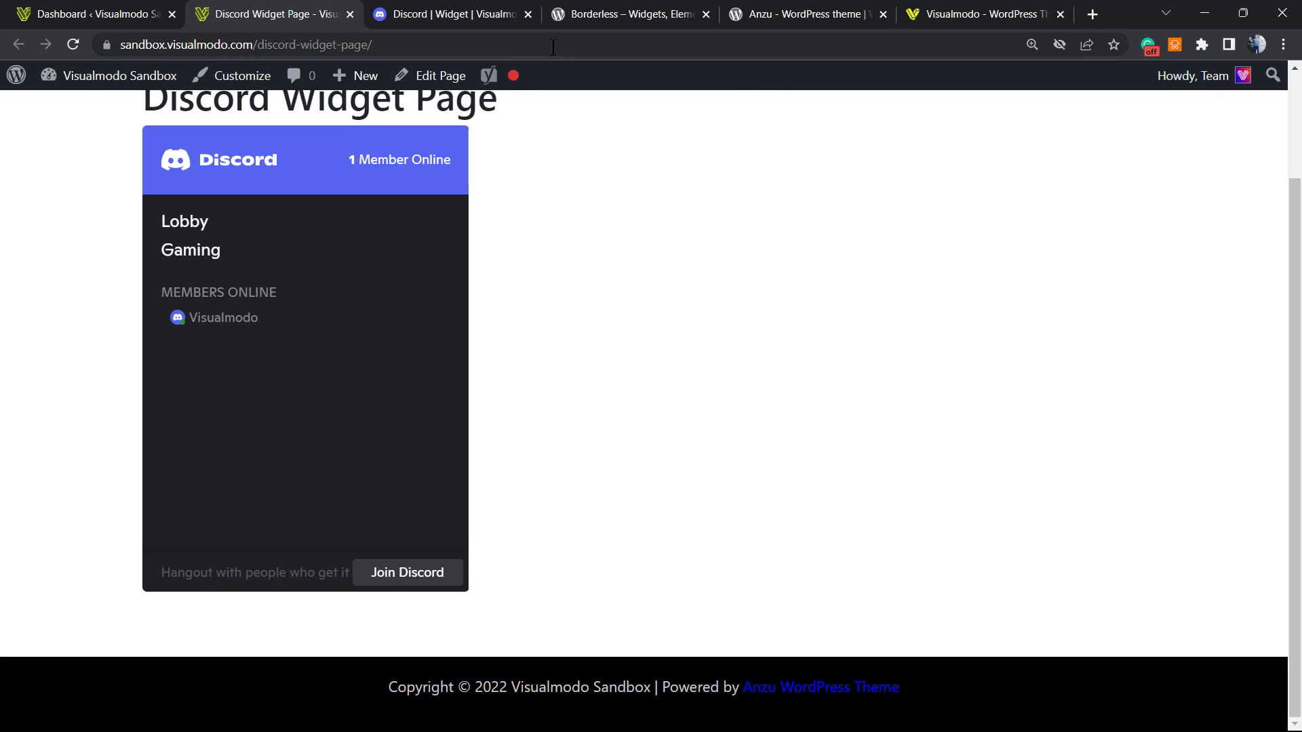
left_click(488, 15)
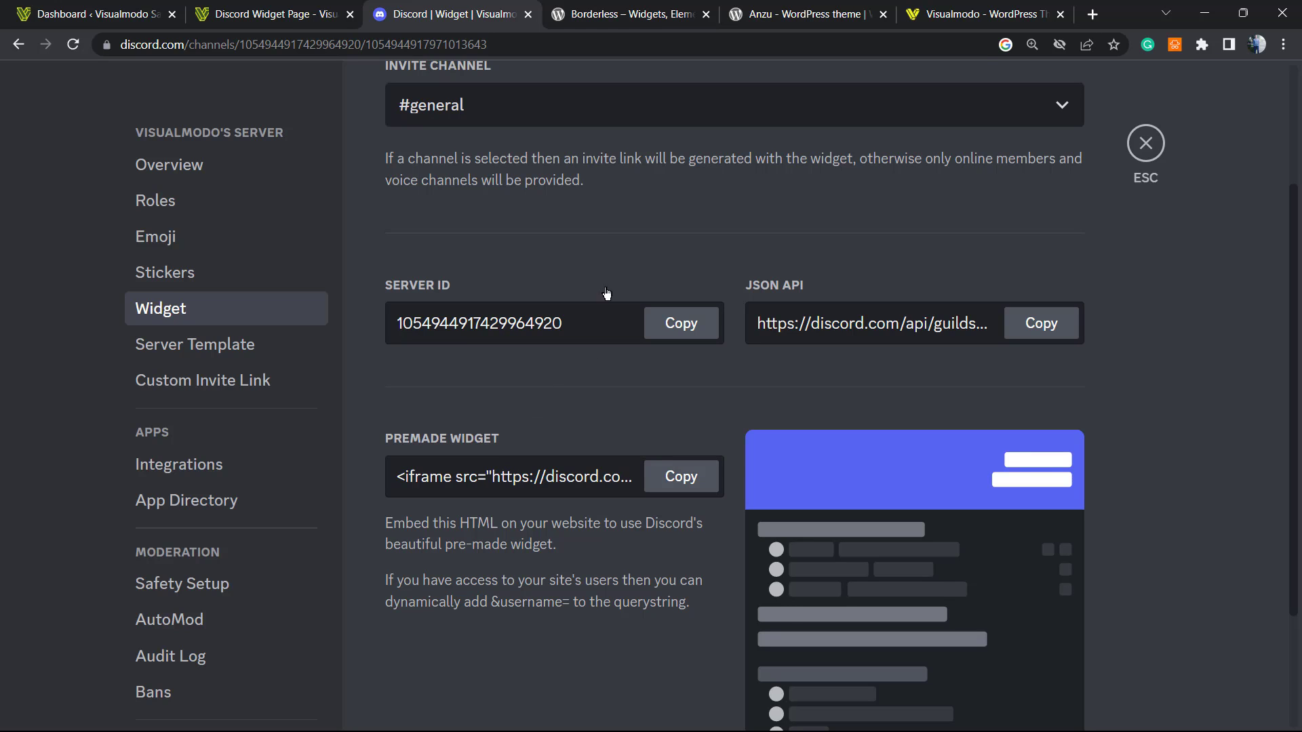
Step: Switch to the 'Borderless – Widgets, Elements' plugin page on WordPress.org
left_click(610, 13)
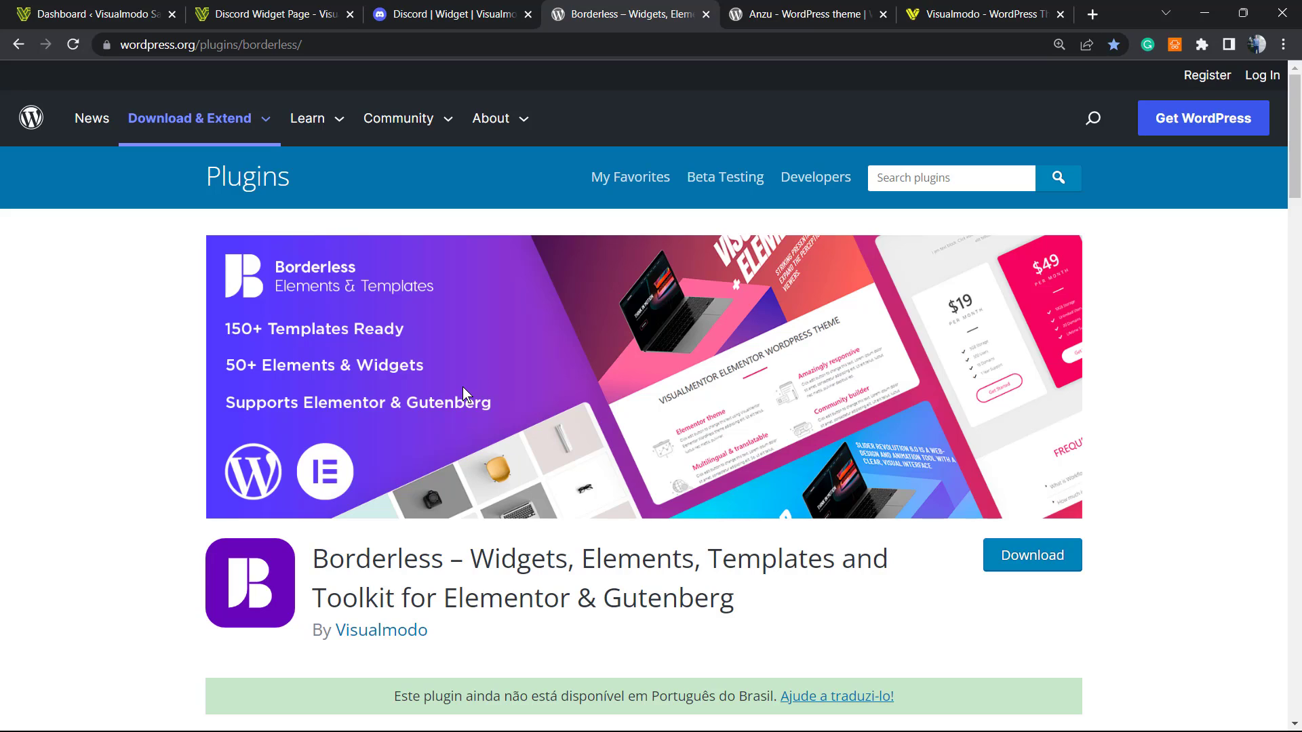
Step: Select the word 'Borderless' in the plugin title, then switch to the Anzu theme page
double_click(384, 554)
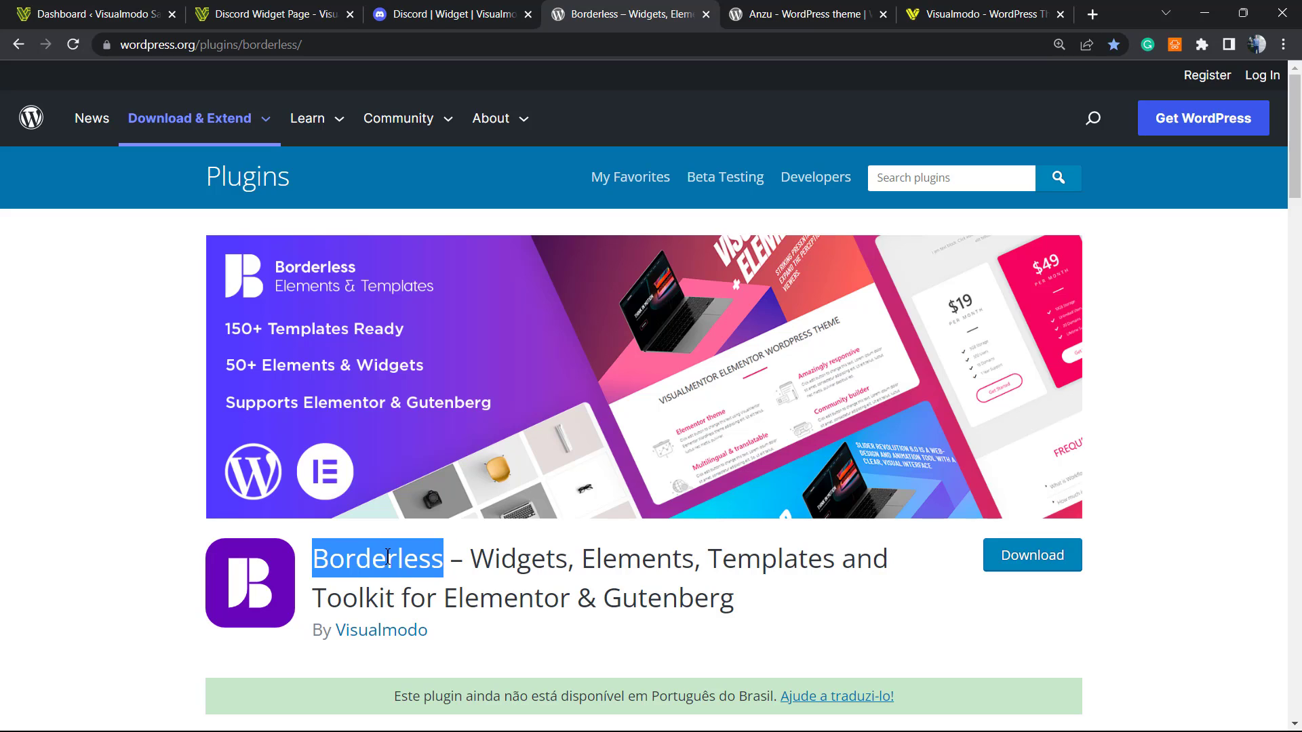
left_click(824, 12)
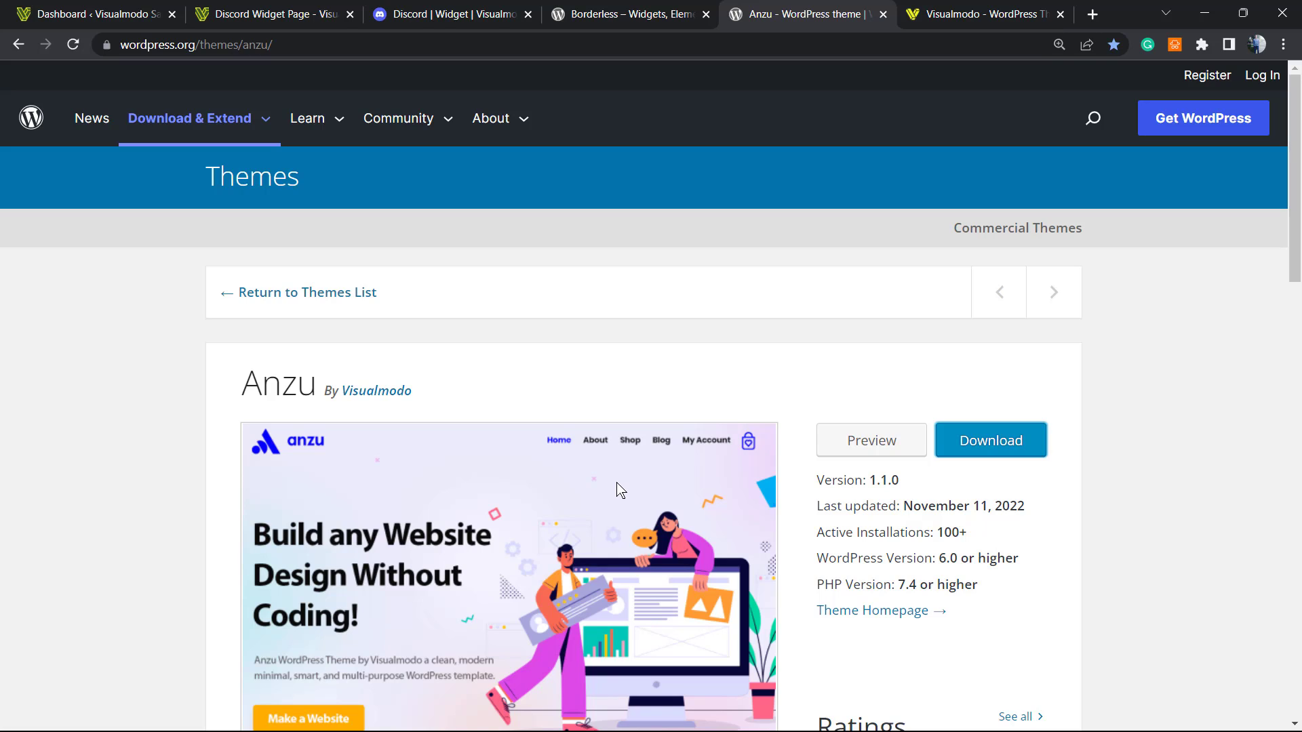
Step: Switch to the 'Visualmodo – WordPress Themes' homepage
left_click(939, 11)
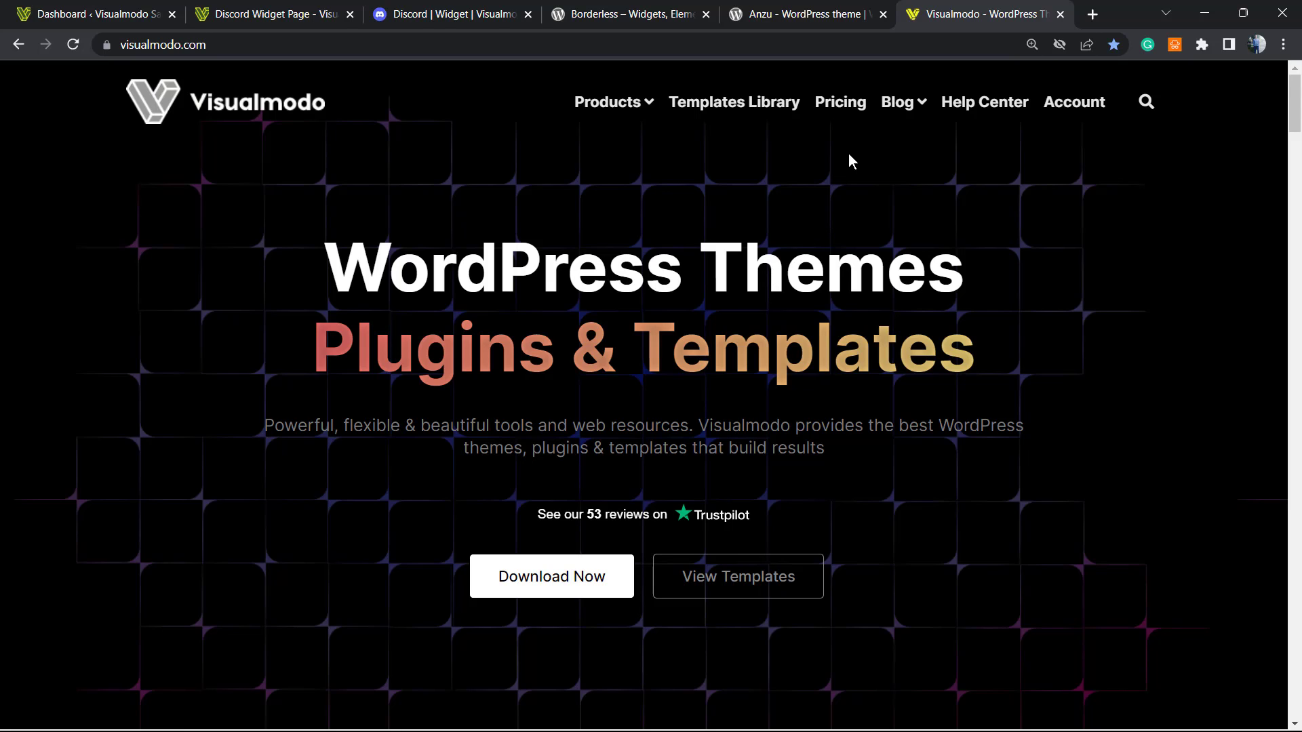
Step: Open Visualmodo's Templates Library and scroll down to the Modeling Agency and Resort templates
scroll(610, 271, "down", 4)
scroll(378, 127, "up", 4)
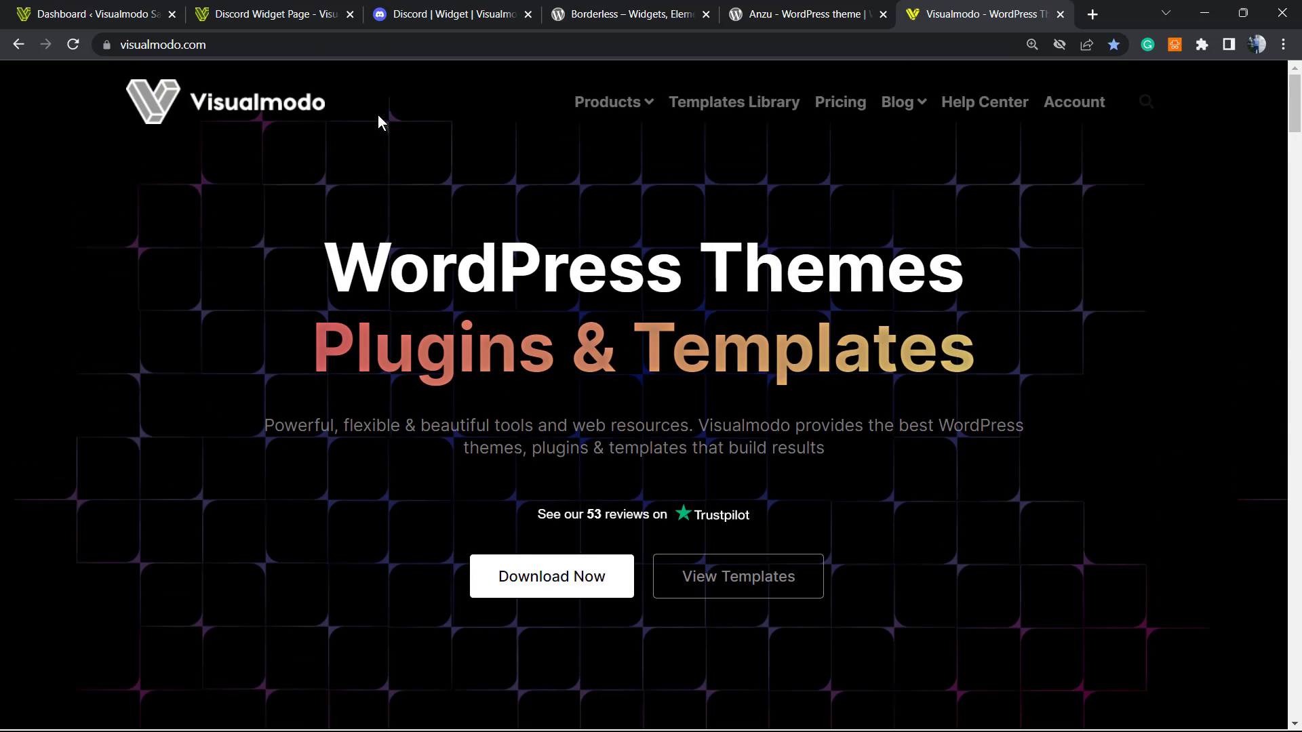
left_click(722, 103)
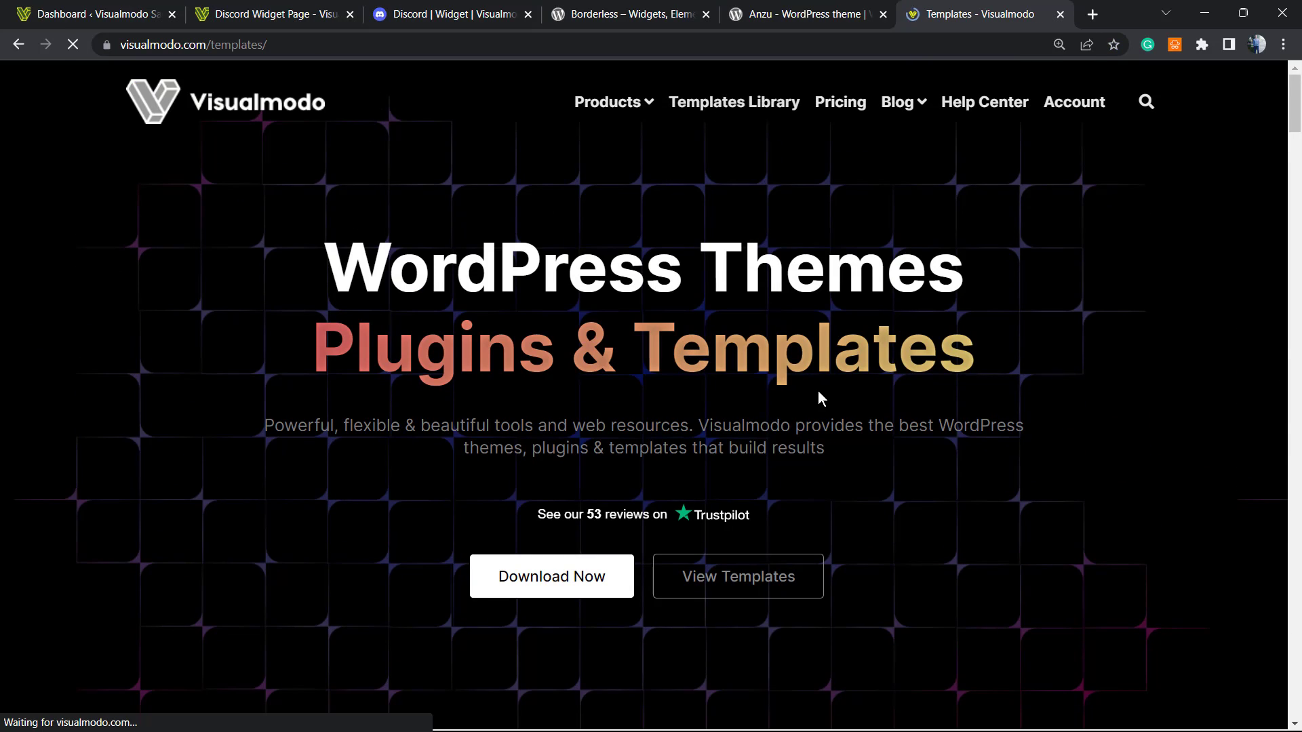
scroll(743, 396, "down", 20)
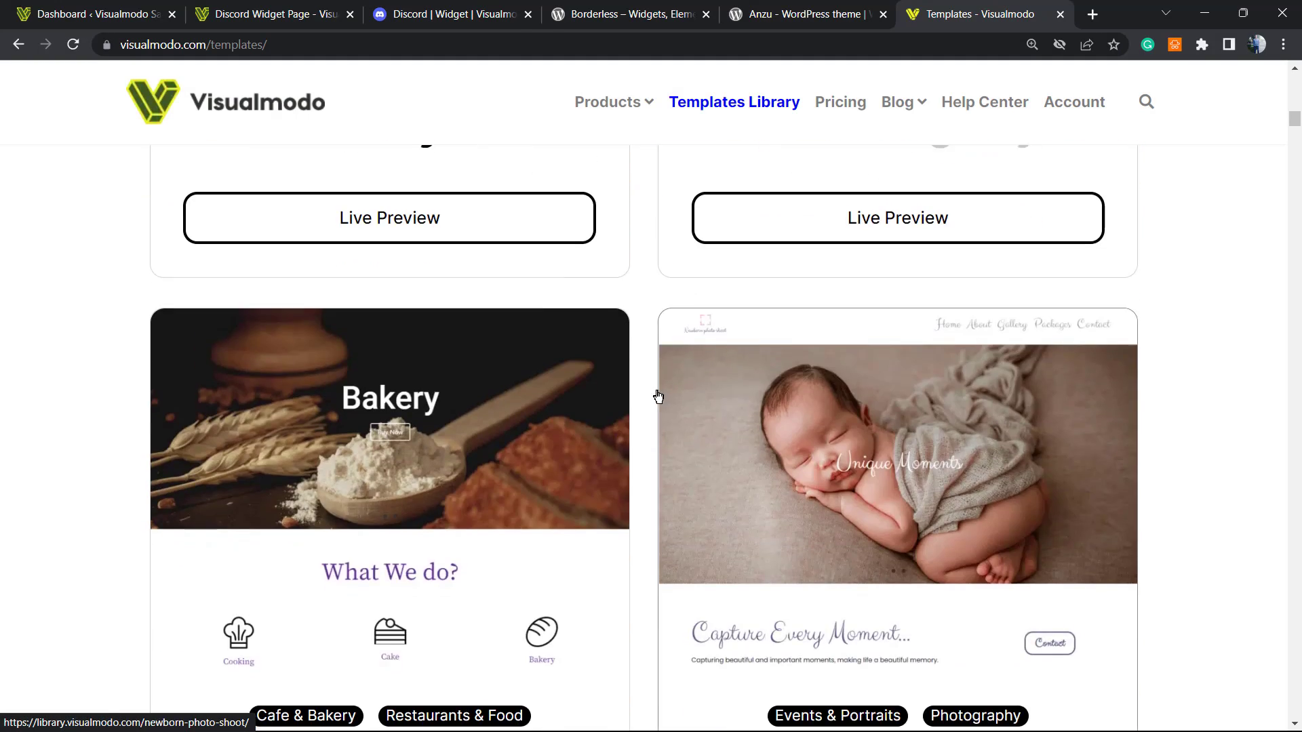
scroll(658, 396, "down", 20)
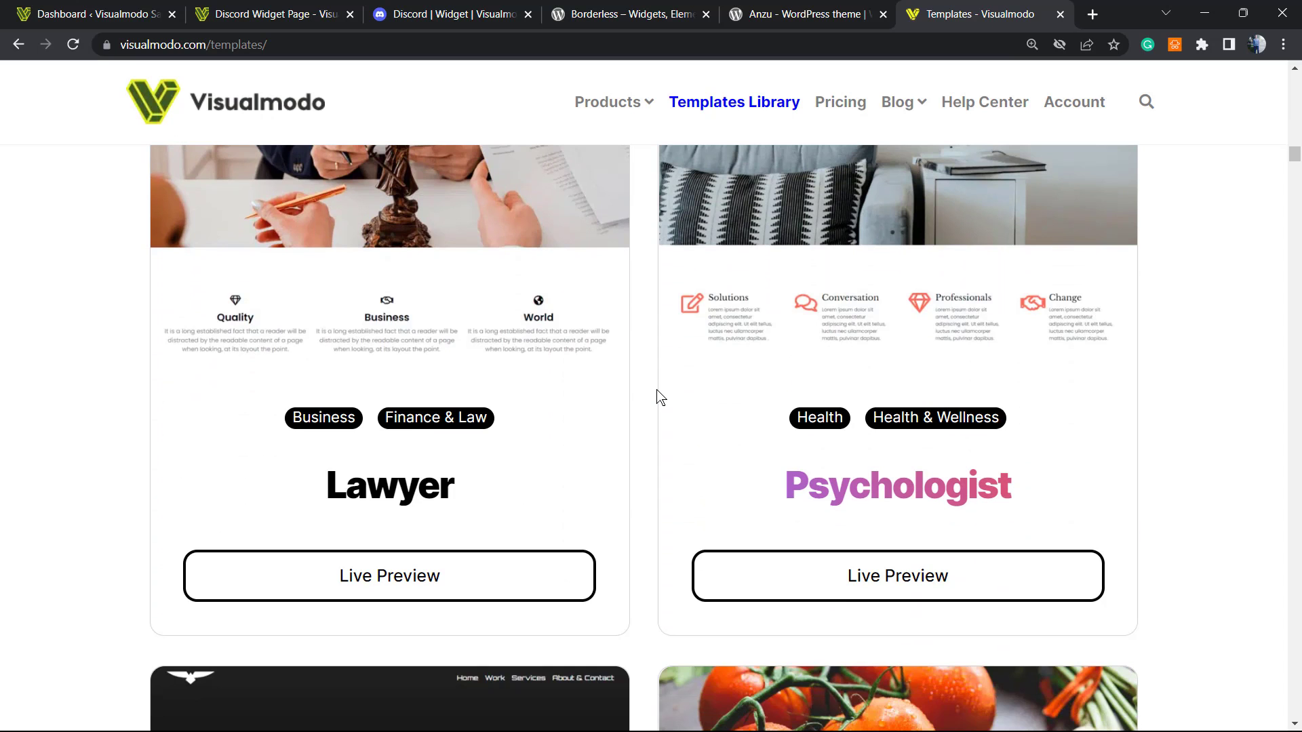
scroll(658, 397, "down", 18)
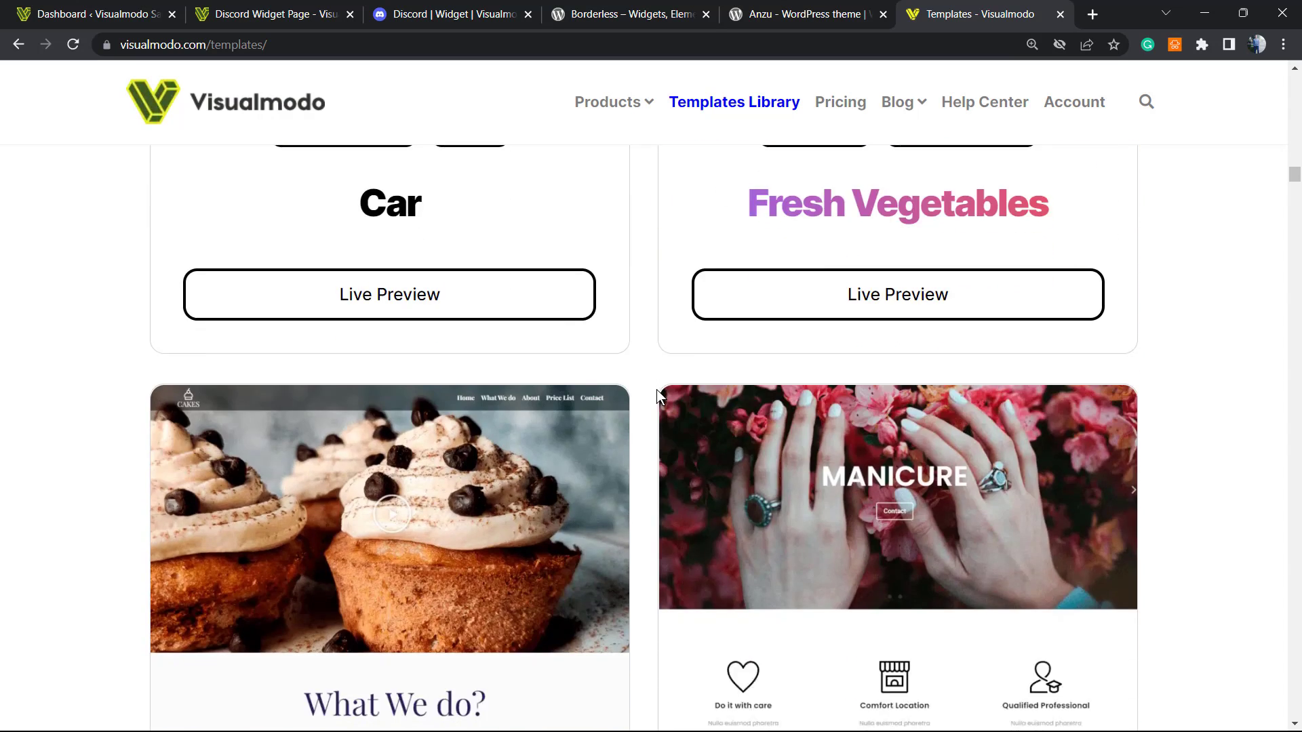
scroll(658, 397, "down", 20)
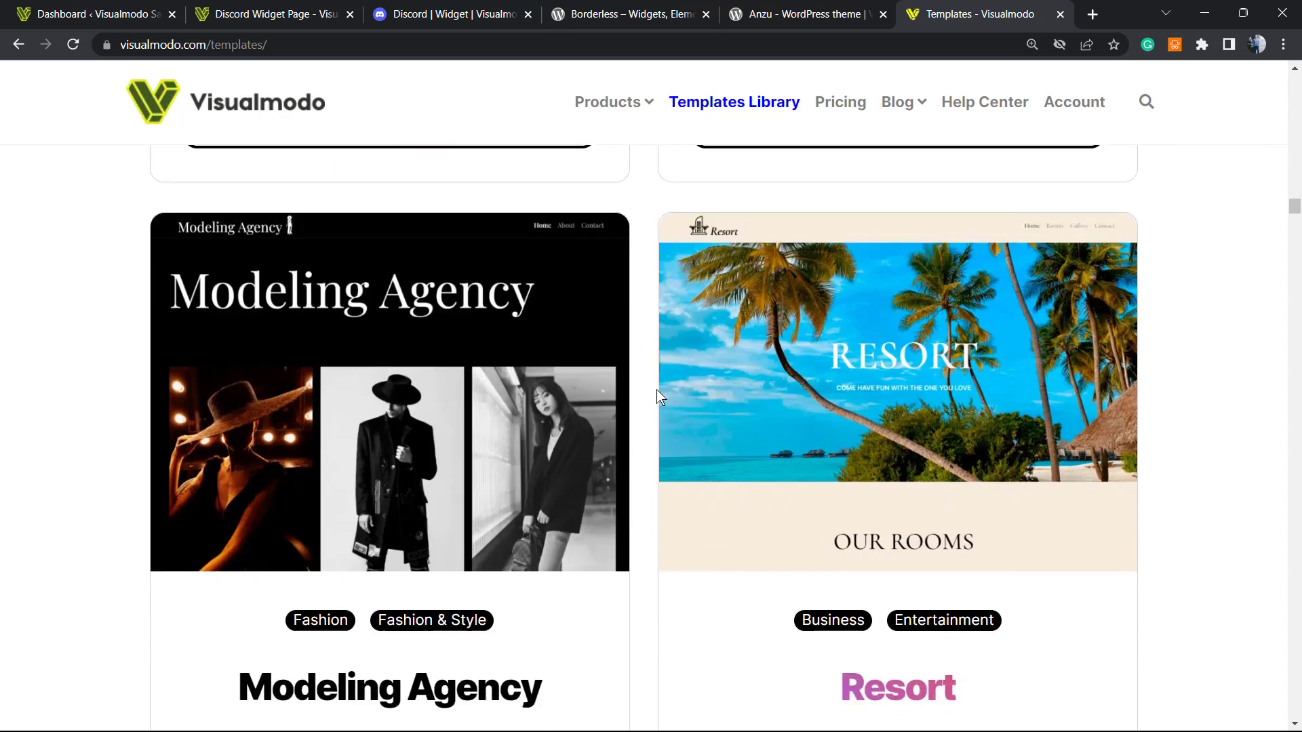